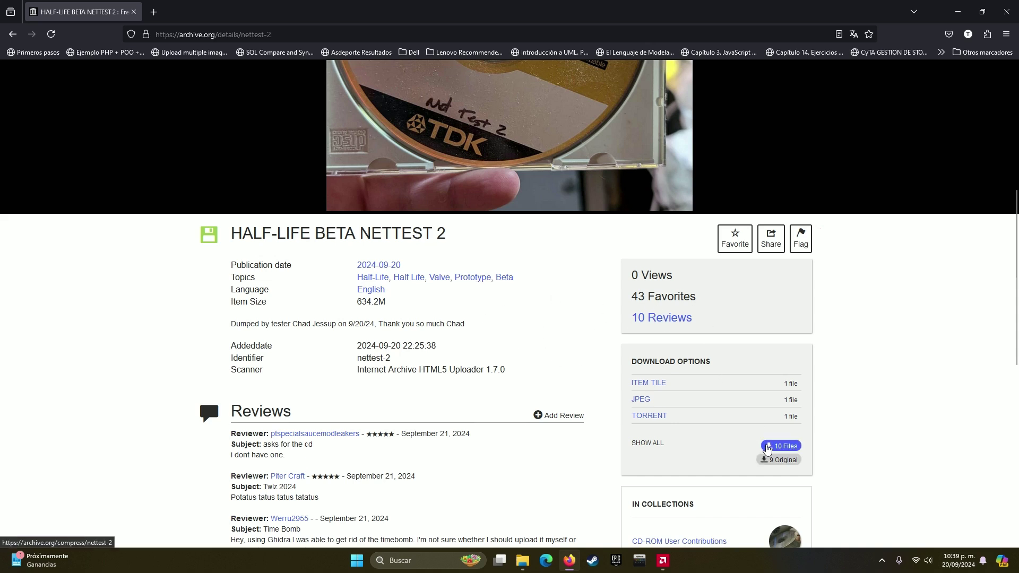
- Download all files of the HALF-LIFE BETA NETTEST 2 item from archive.org as one ZIP
left_click(767, 449)
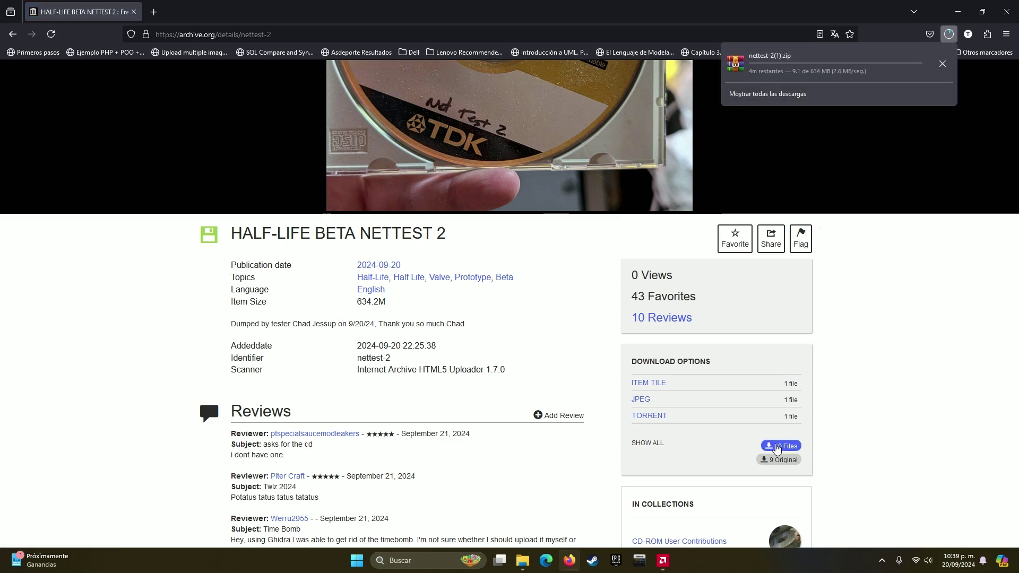
scroll(778, 449, "up", 5)
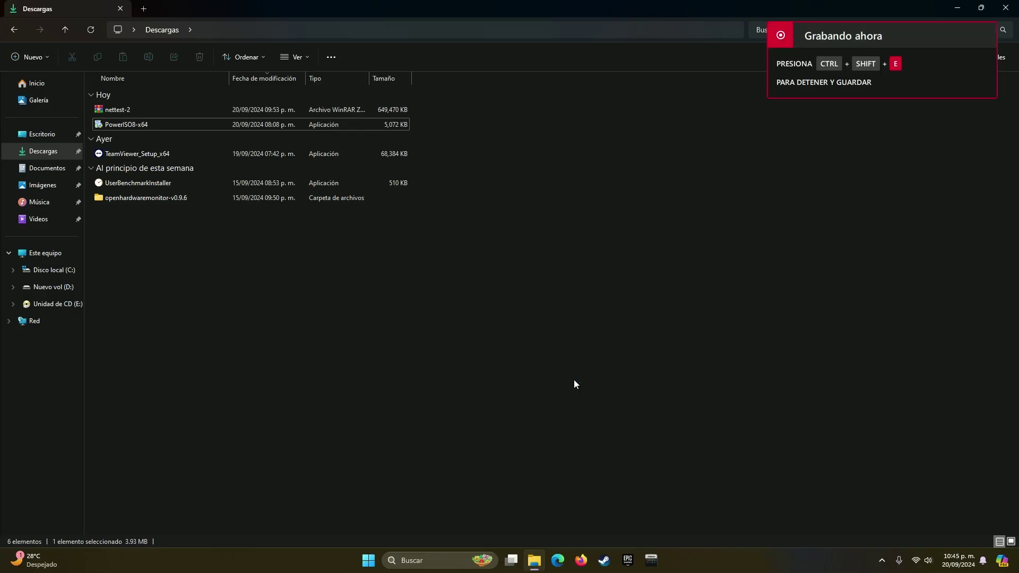
- Extract the nettest-2 archive into a nettest-2 folder in Descargas and open that folder
double_click(135, 112)
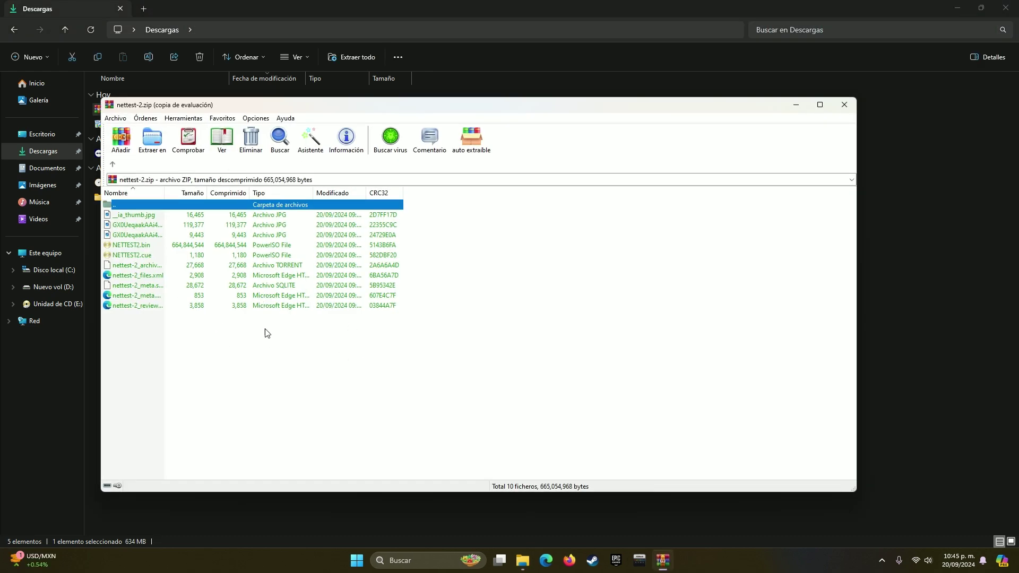
left_click(153, 147)
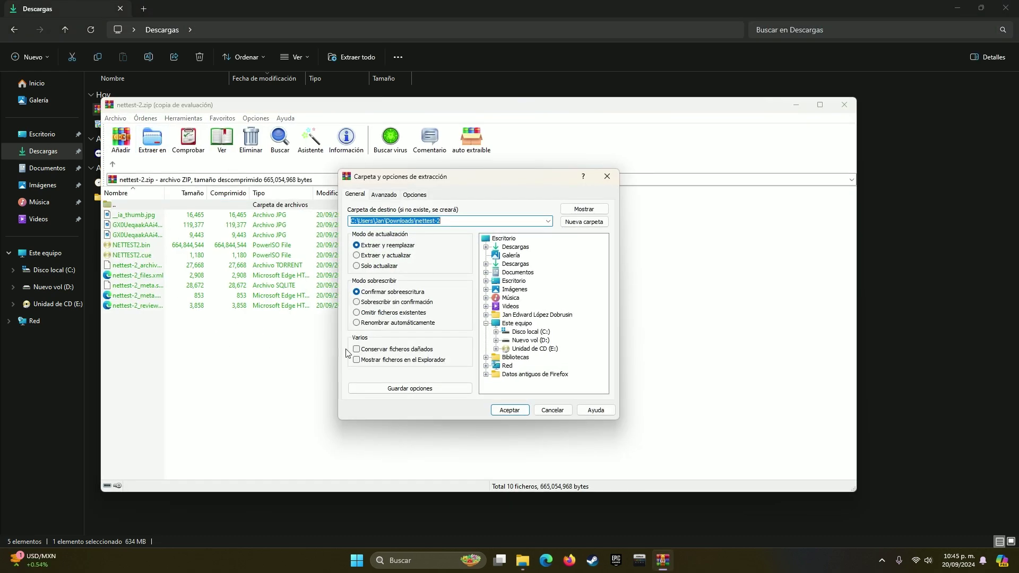
left_click(514, 409)
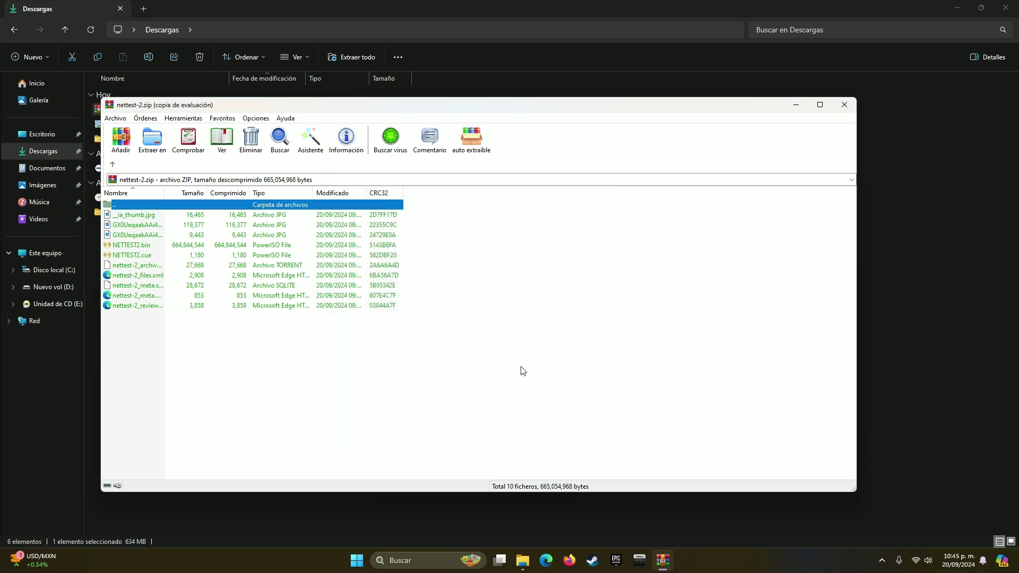
left_click(844, 105)
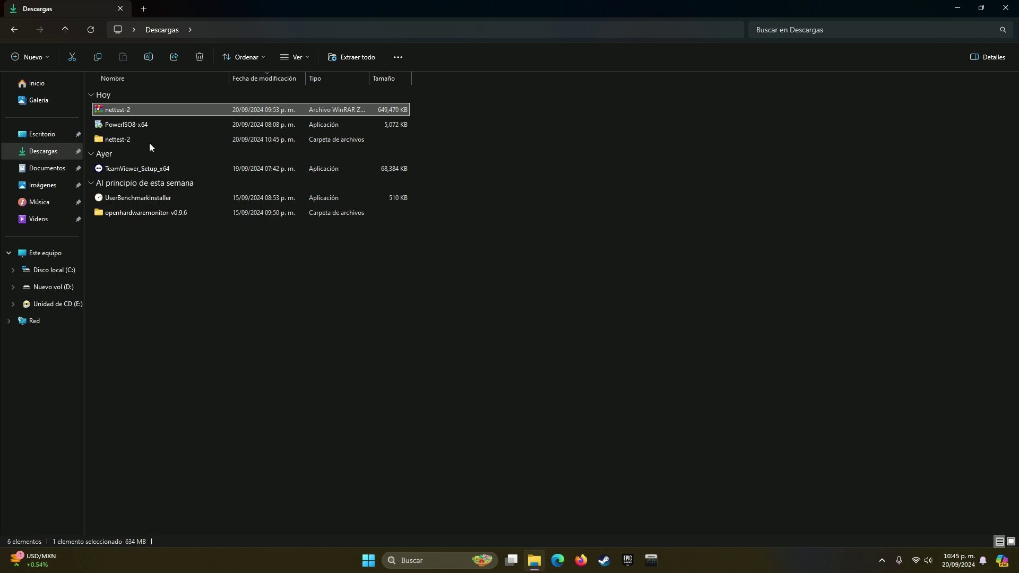
double_click(148, 140)
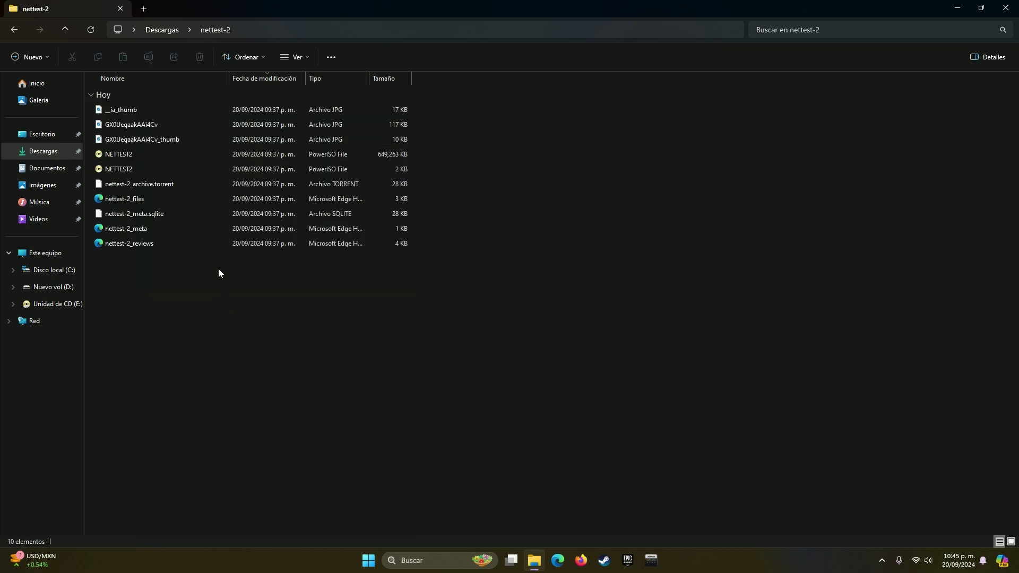
right_click(135, 157)
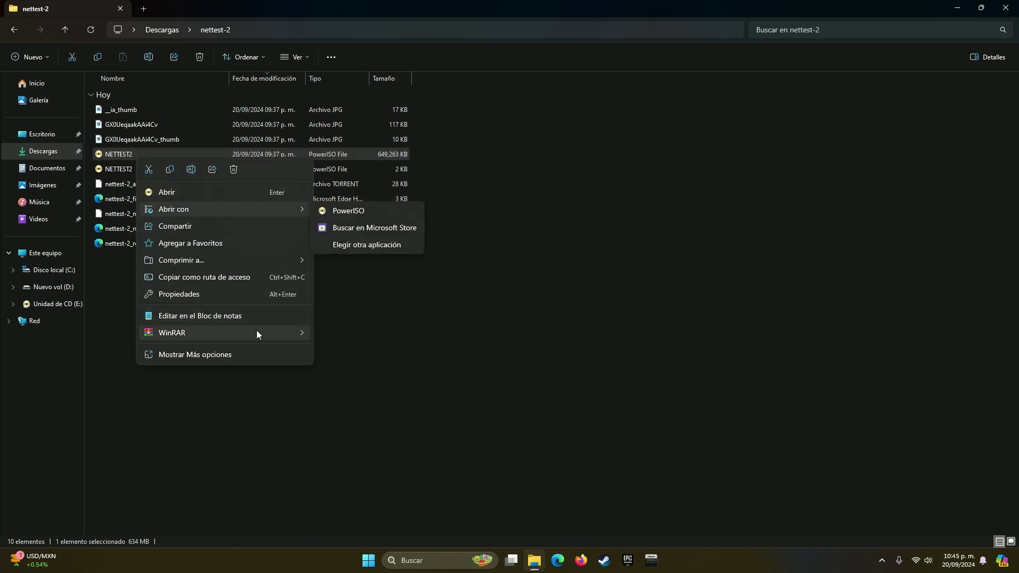
mouse_move(270, 335)
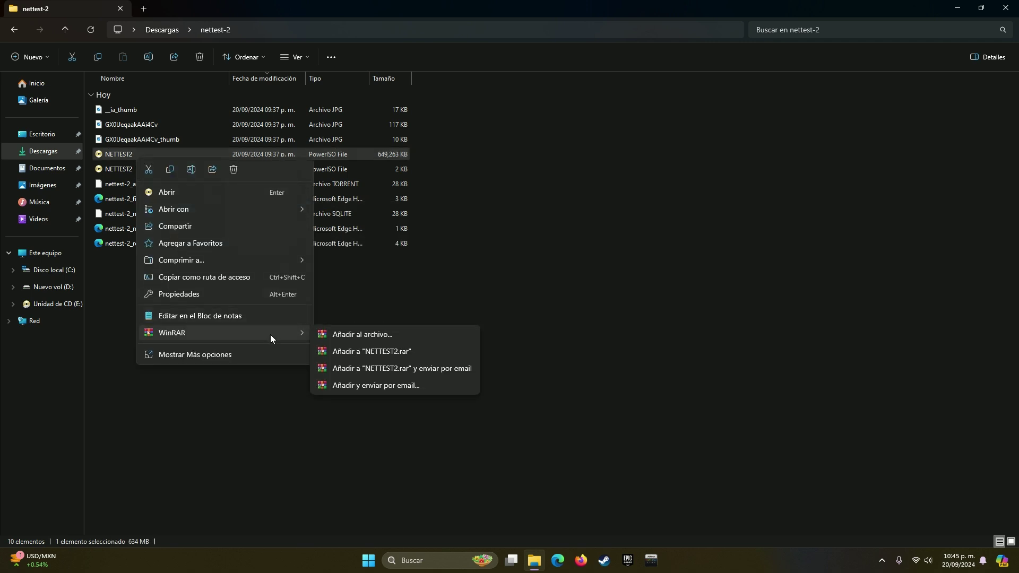
left_click(380, 335)
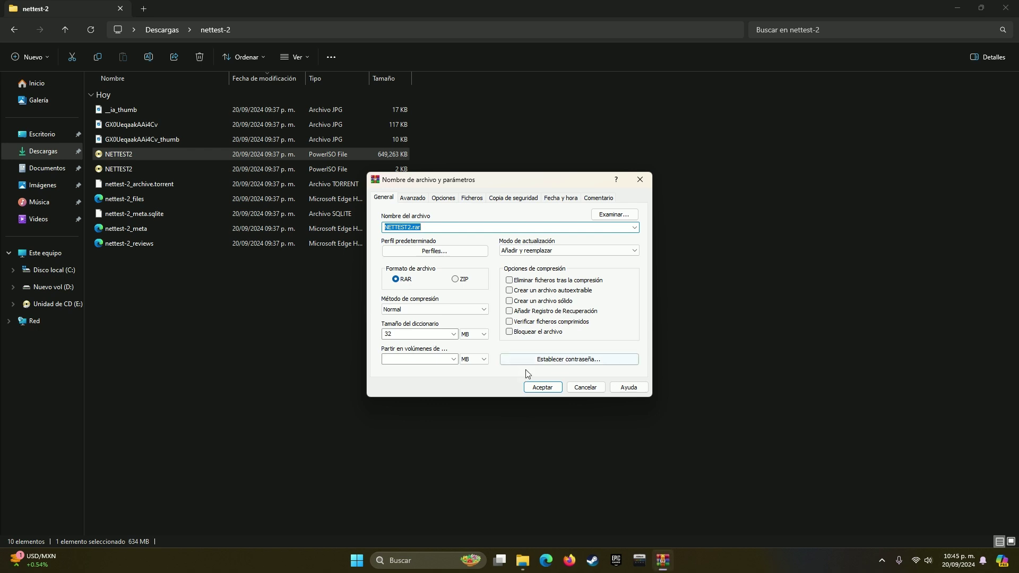
left_click(586, 388)
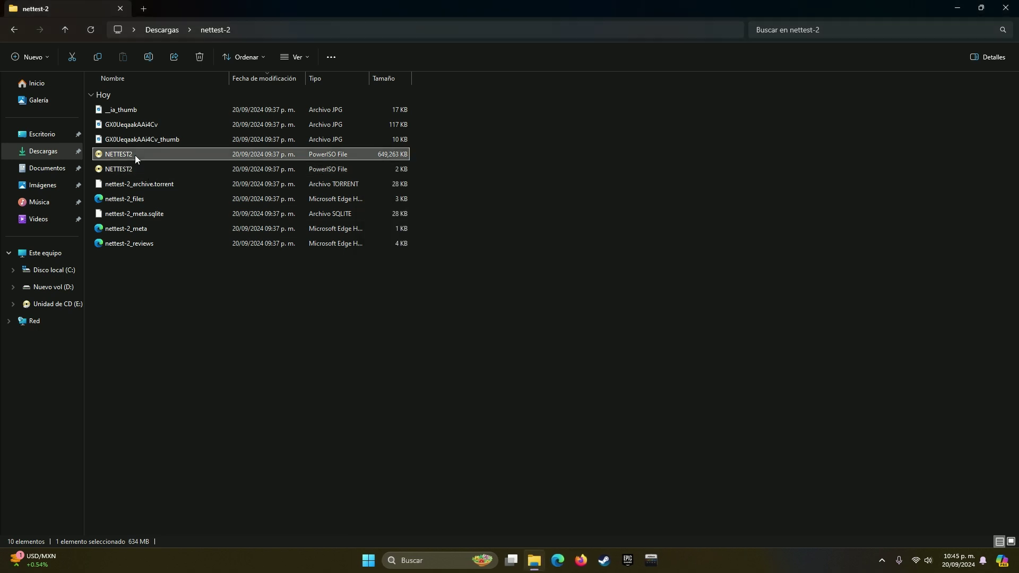
- Open the 649,263 KB NETTEST2 .bin image with PowerISO, dismiss the registration notice and maximize the window
right_click(135, 155)
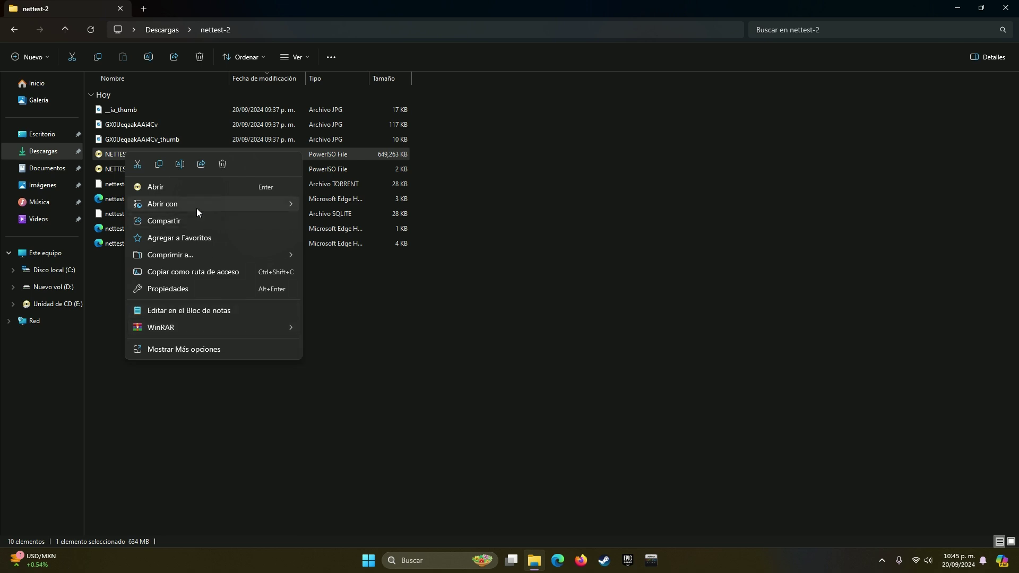
mouse_move(197, 208)
left_click(359, 237)
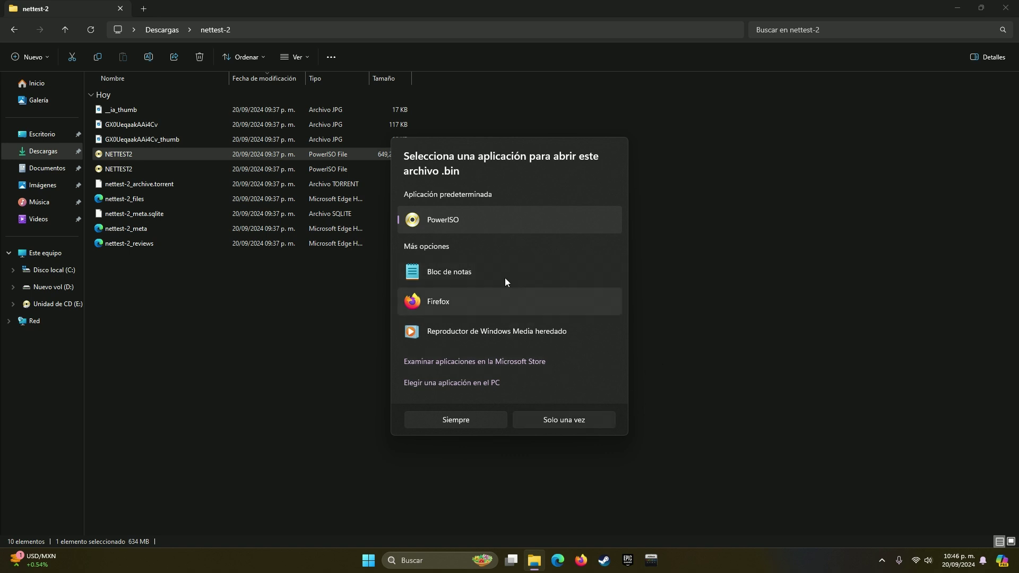
double_click(467, 225)
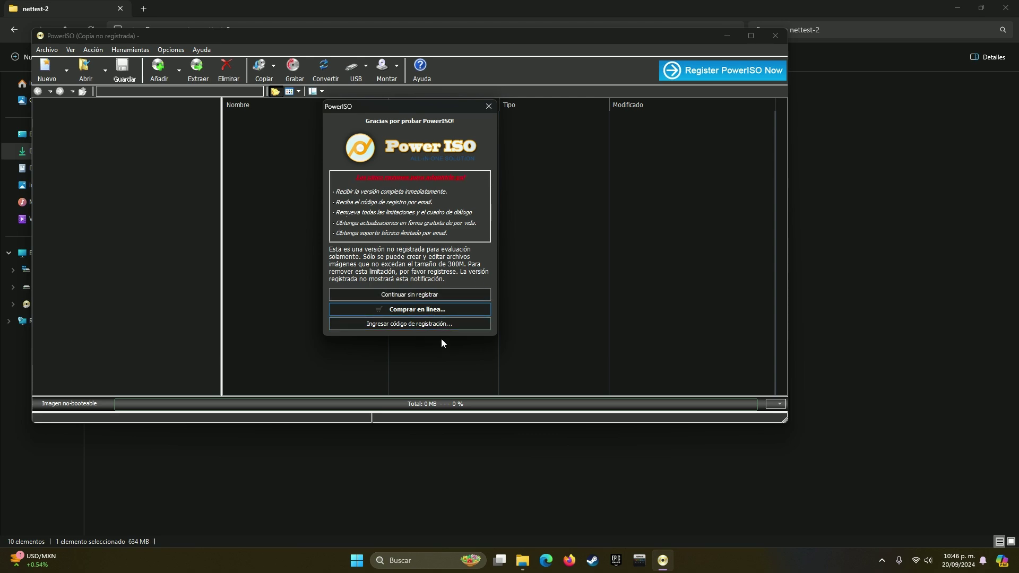
left_click(489, 108)
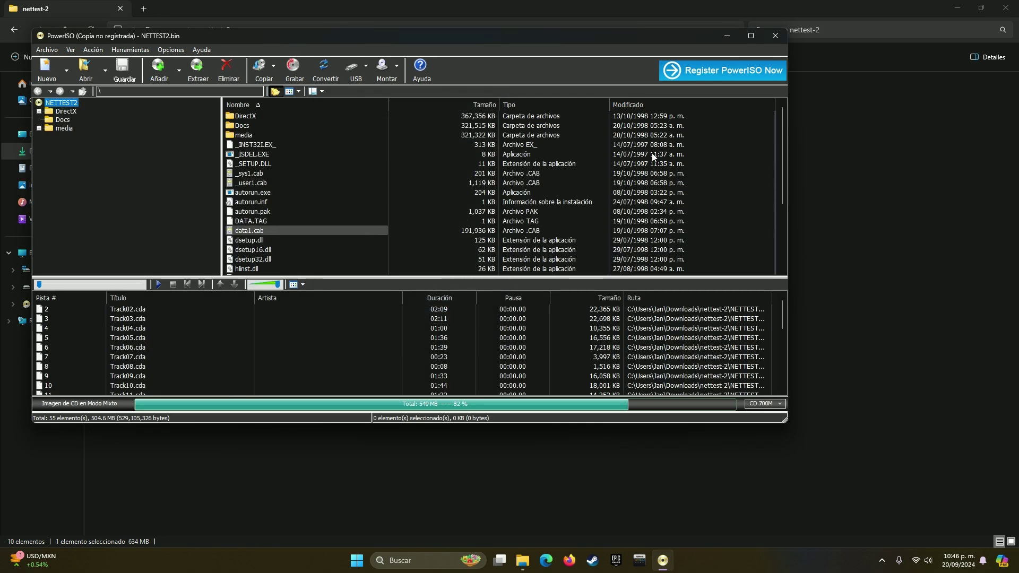
left_click(752, 36)
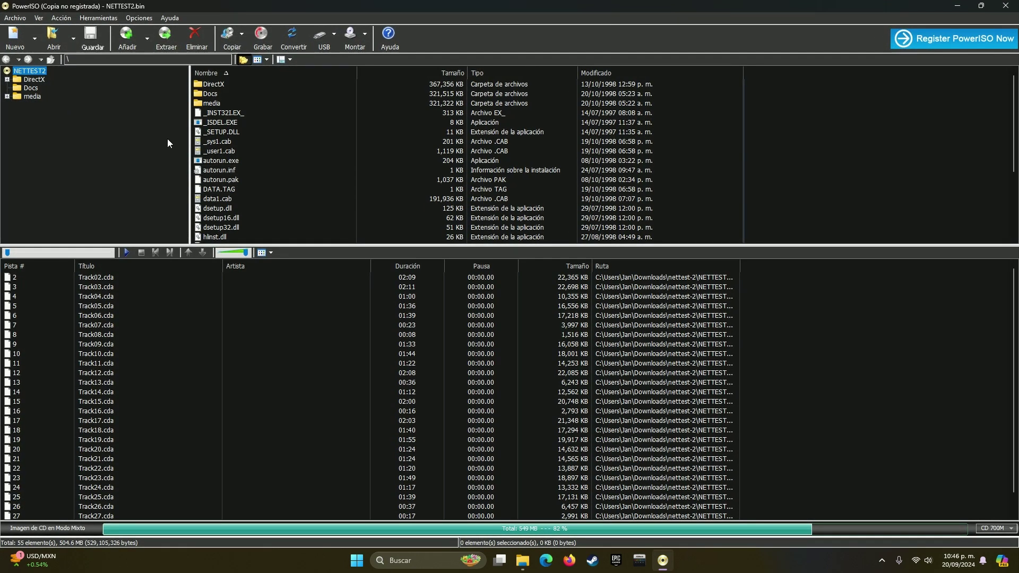
- Select every file and folder in the image's root and start extracting them
scroll(320, 139, "down", 4)
left_click_drag(697, 236, 178, 73)
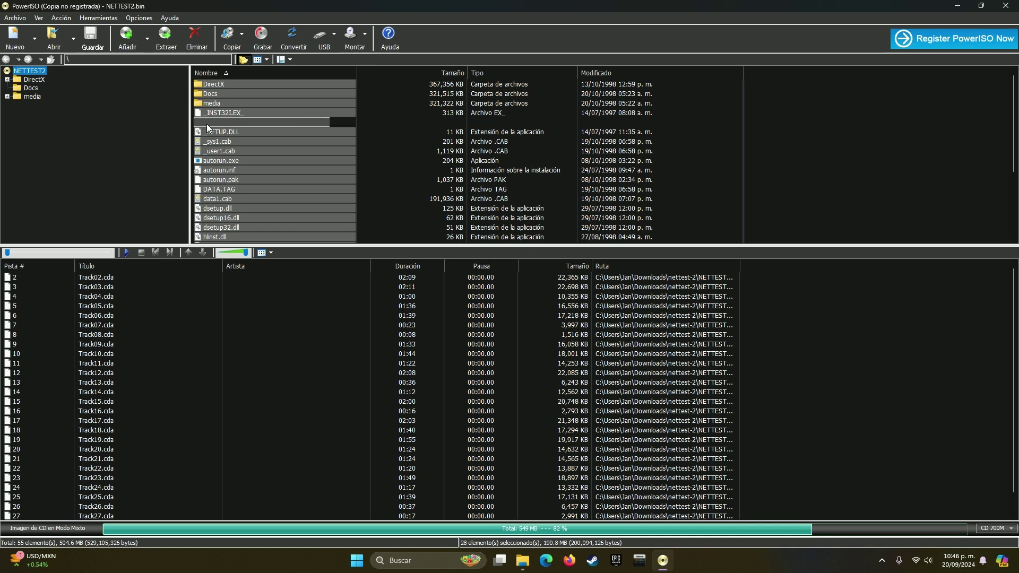
left_click(166, 37)
left_click(544, 329)
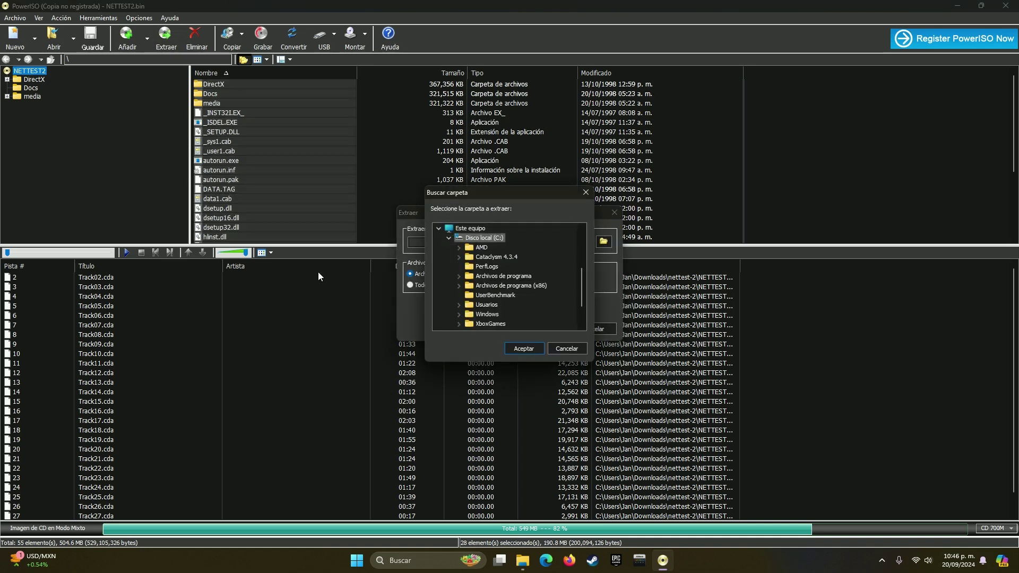
scroll(530, 272, "down", 2)
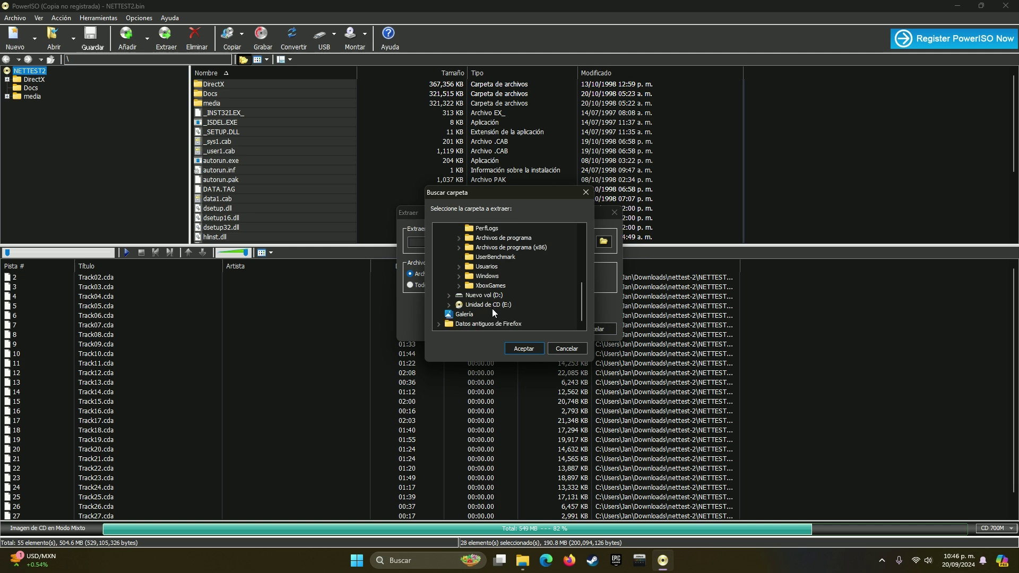
scroll(526, 291, "up", 4)
left_click(475, 285)
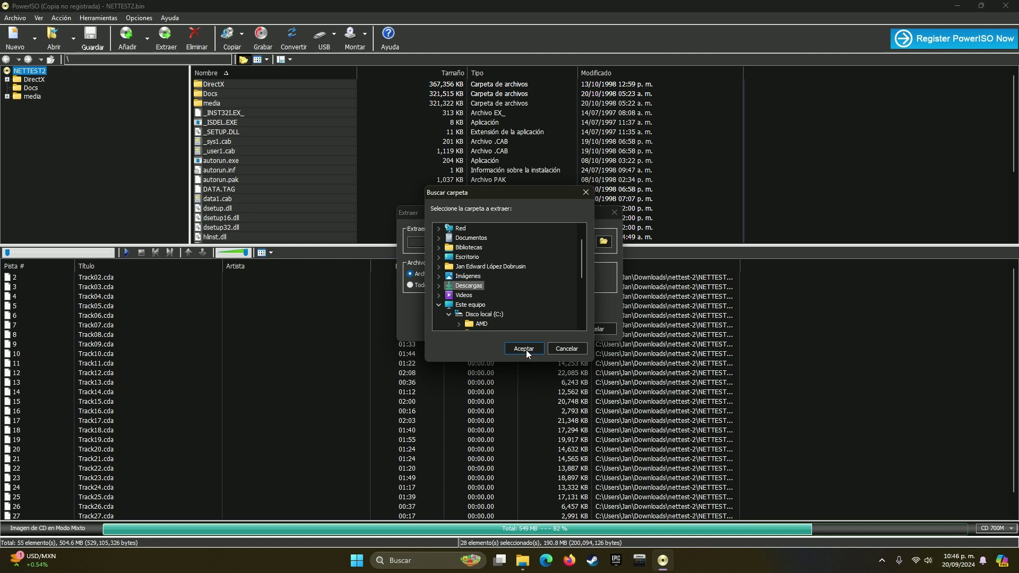
left_click(439, 286)
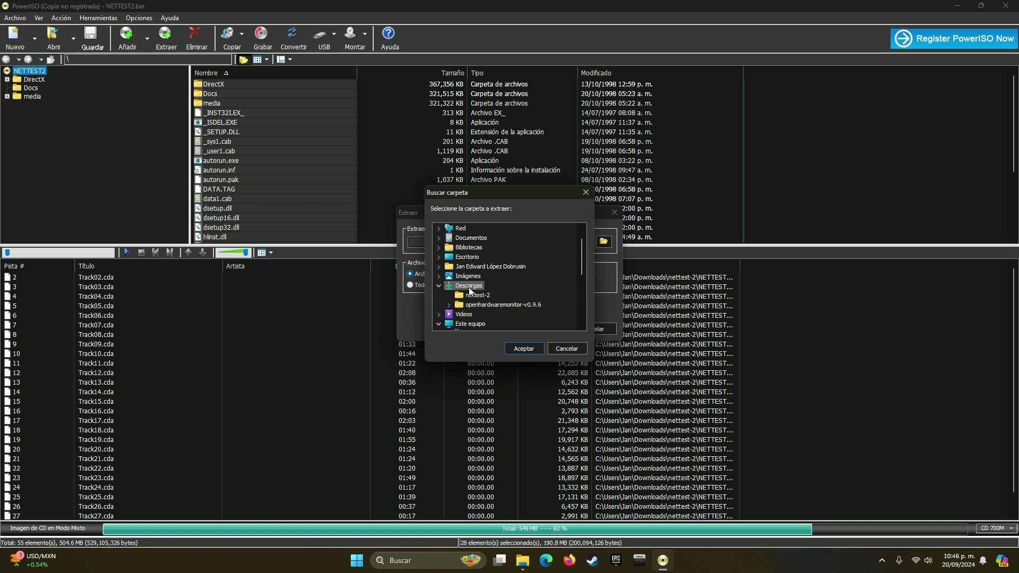
left_click(566, 347)
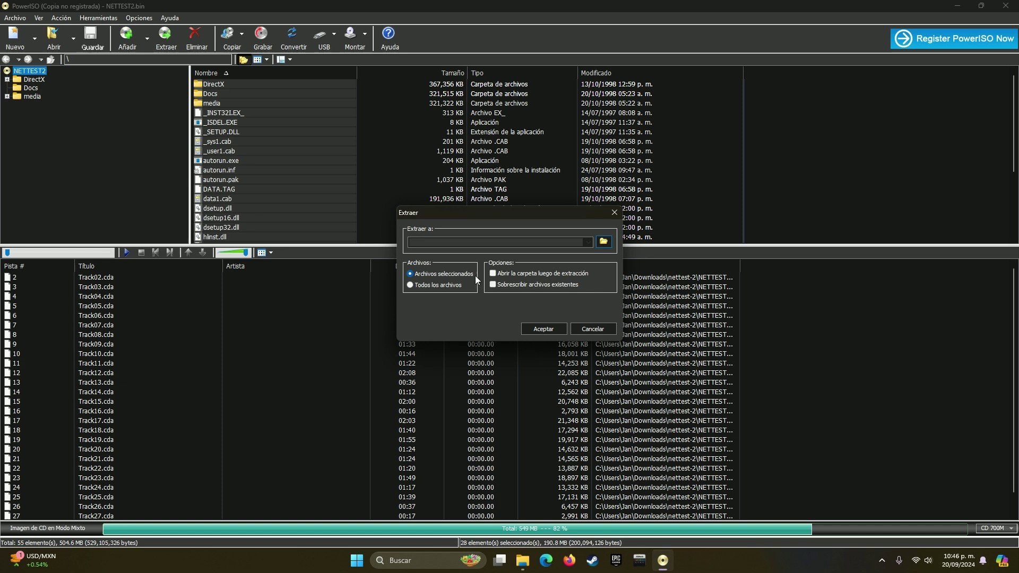
- Set the destination to a subfolder named hlbeta inside Descargas and extract the selected files there
left_click(604, 242)
scroll(458, 260, "down", 3)
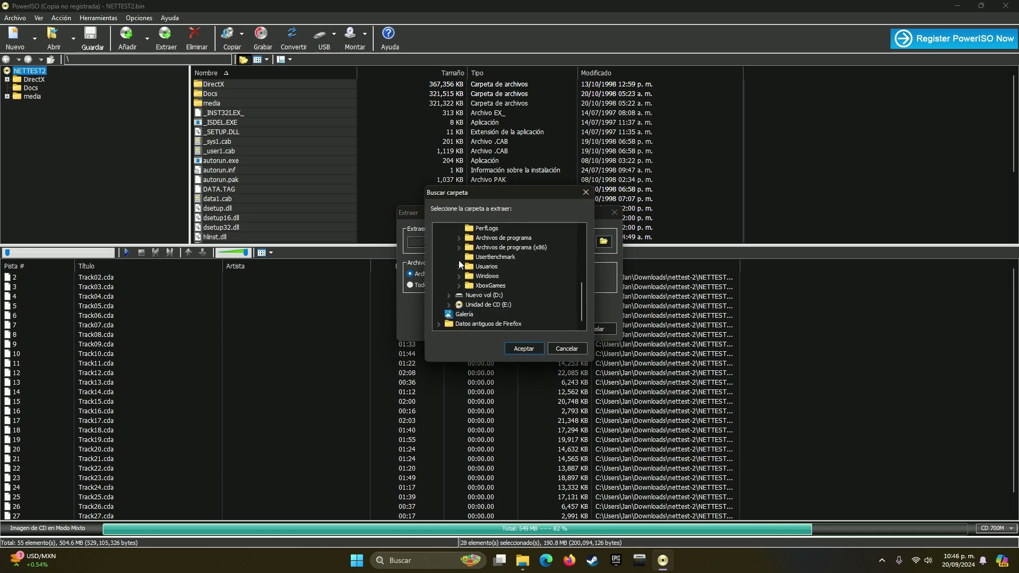
scroll(465, 299, "up", 5)
left_click(467, 305)
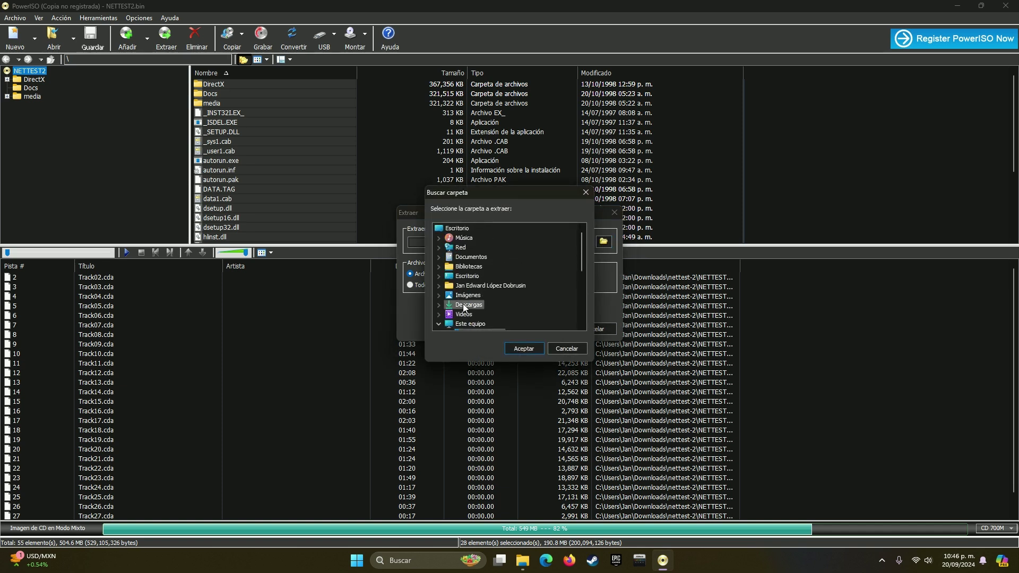
left_click(523, 348)
left_click(487, 245)
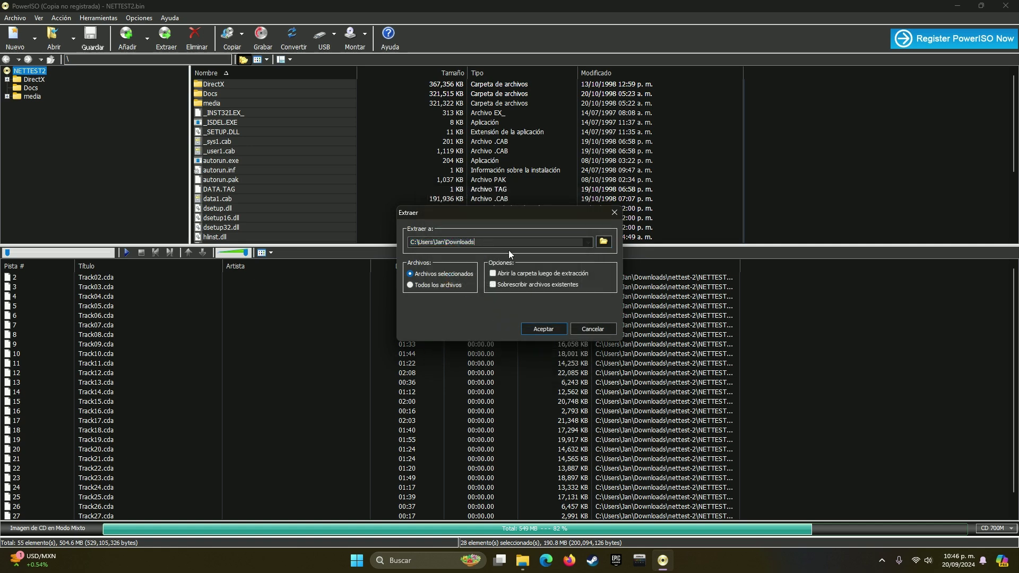
type("\\hlbeta")
left_click(544, 328)
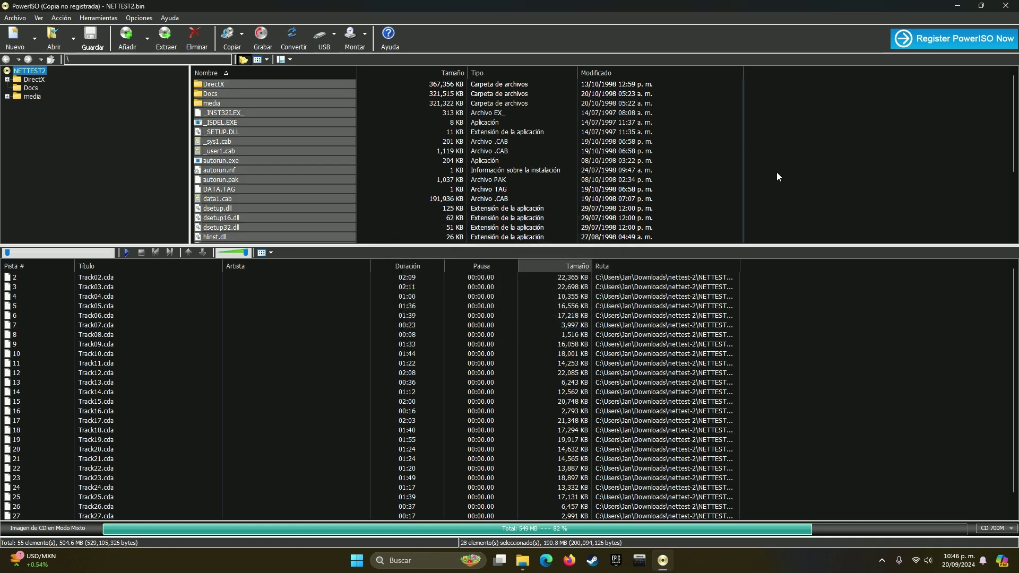
- Close PowerISO and open the hlbeta folder in Descargas
left_click(998, 10)
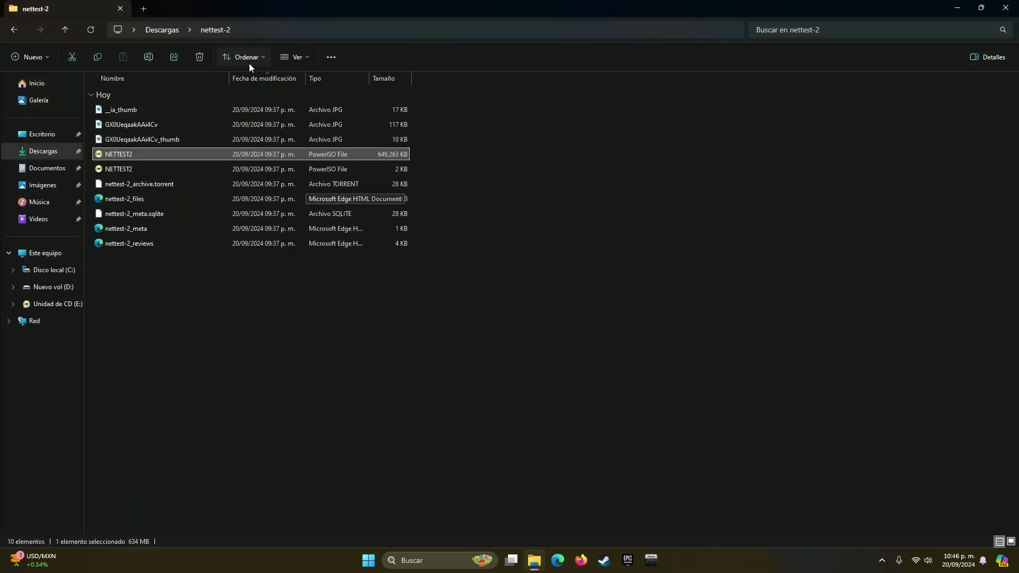
left_click(170, 31)
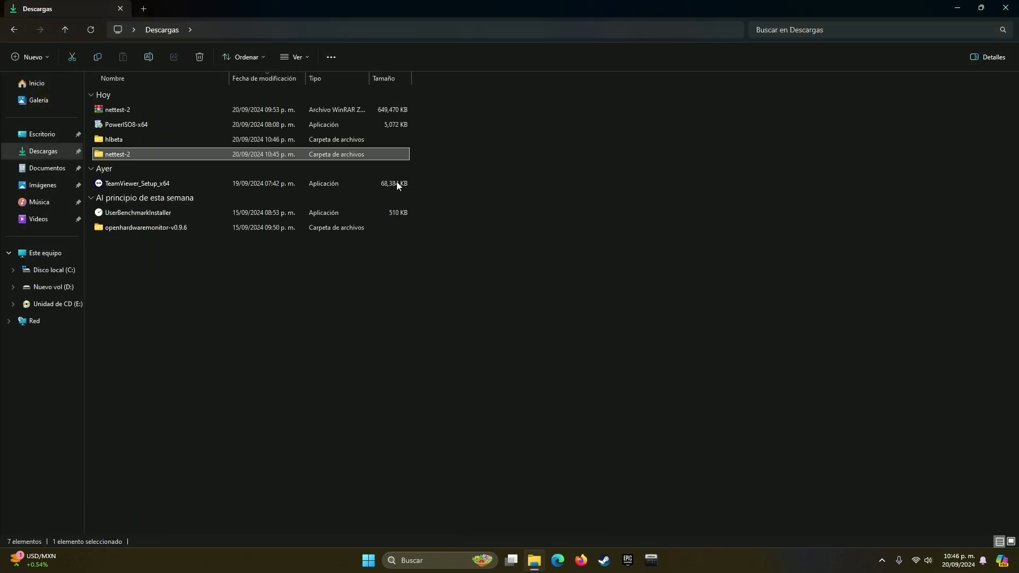
double_click(133, 139)
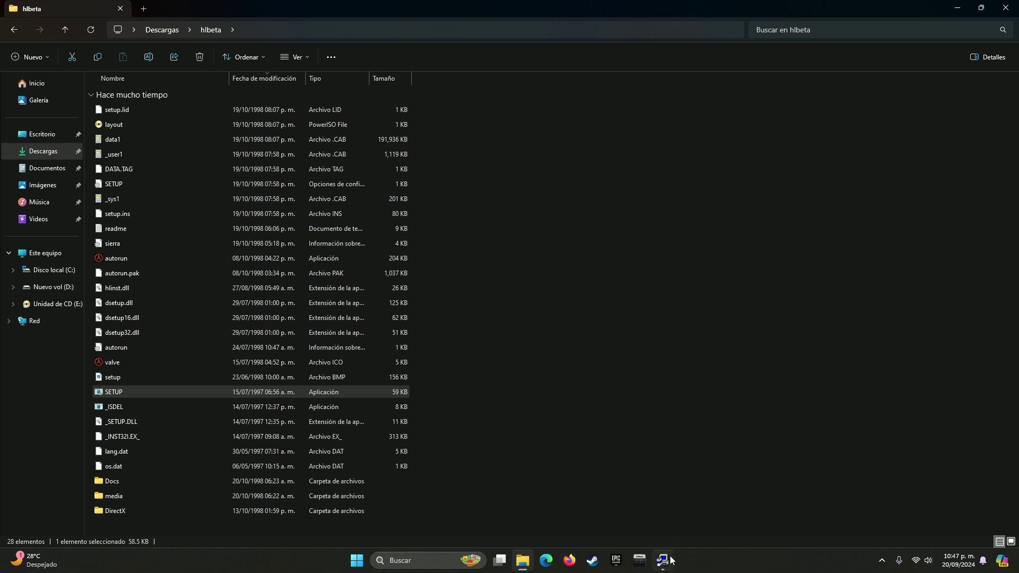
- Minimize the file window to reveal the Half-Life setup, confirm that the test sound was heard and continue to the license agreement
mouse_move(670, 560)
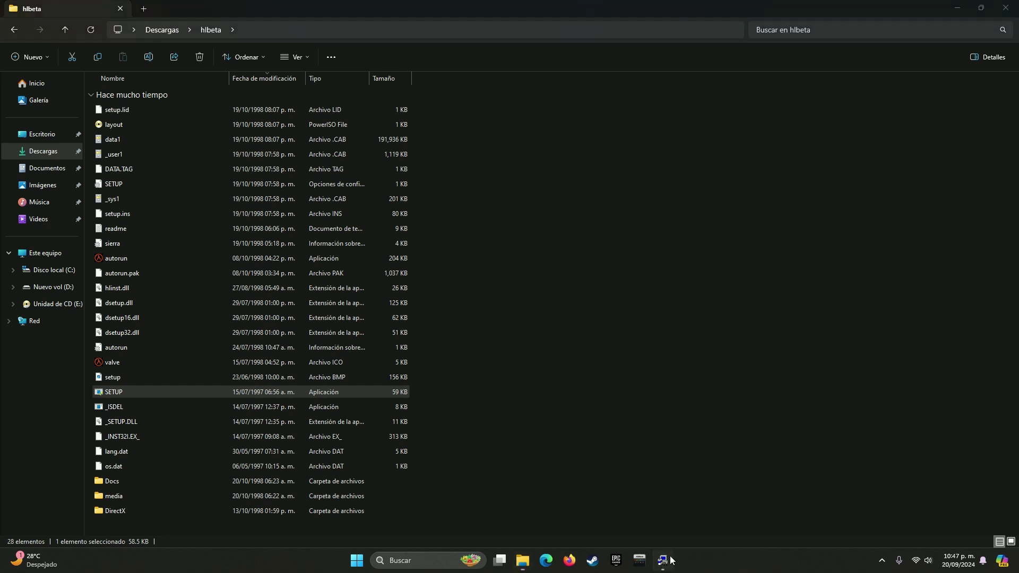
left_click(957, 8)
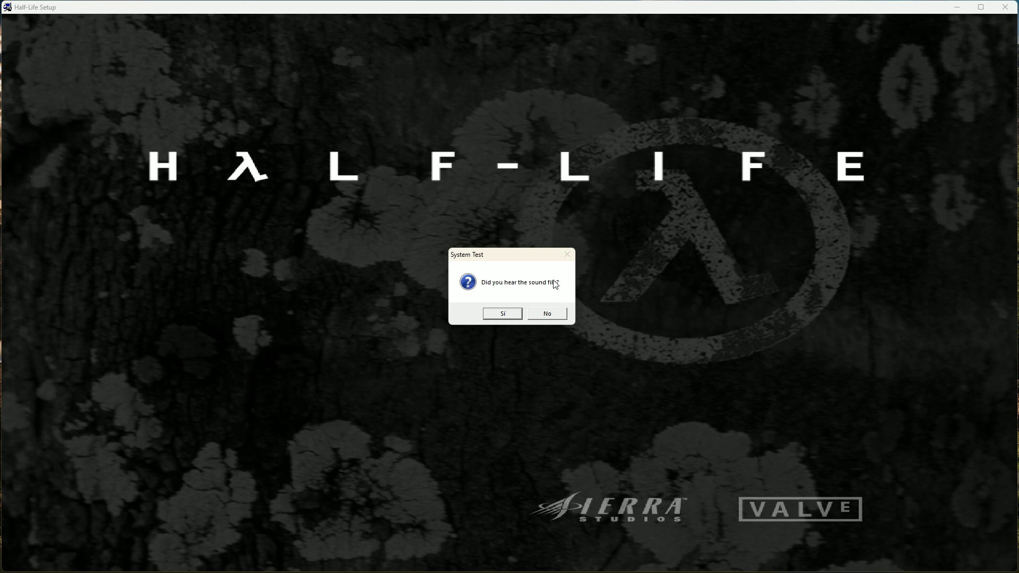
left_click(503, 313)
left_click(555, 371)
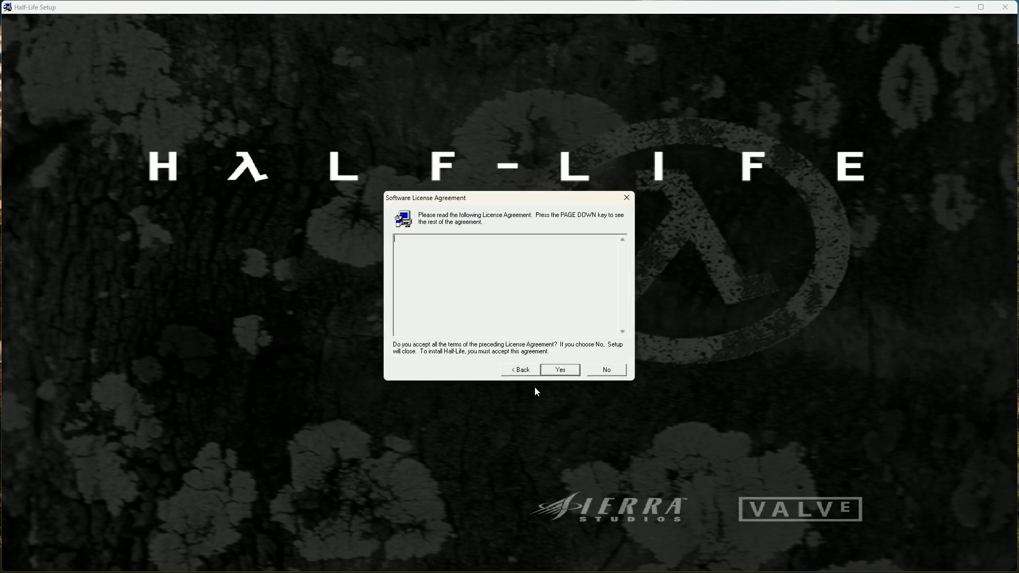
- Accept the license agreement and install Half-Life to C:\SIERRA\Half-Life, acknowledging the Sierra Utilities notice
left_click(564, 372)
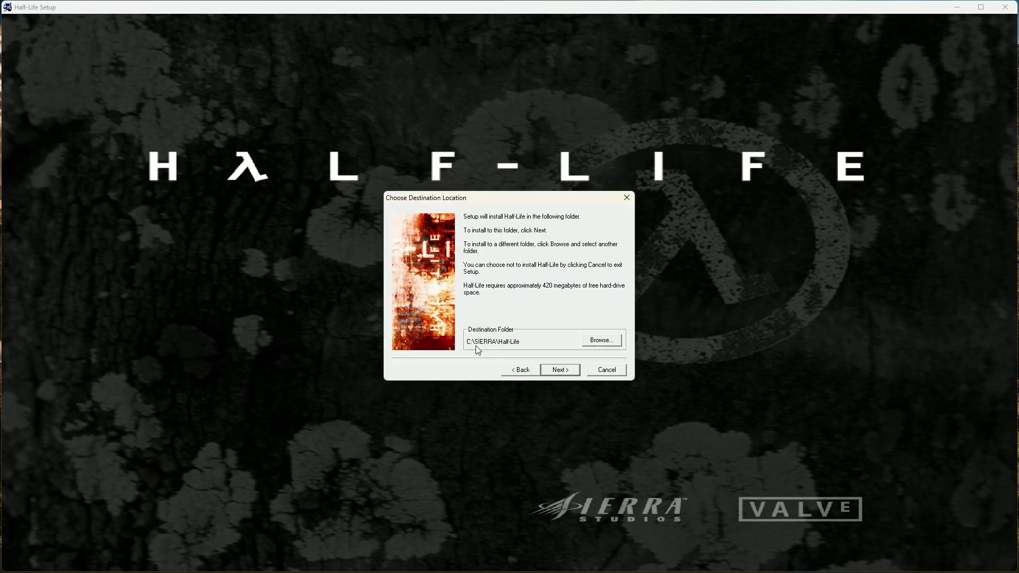
left_click(559, 371)
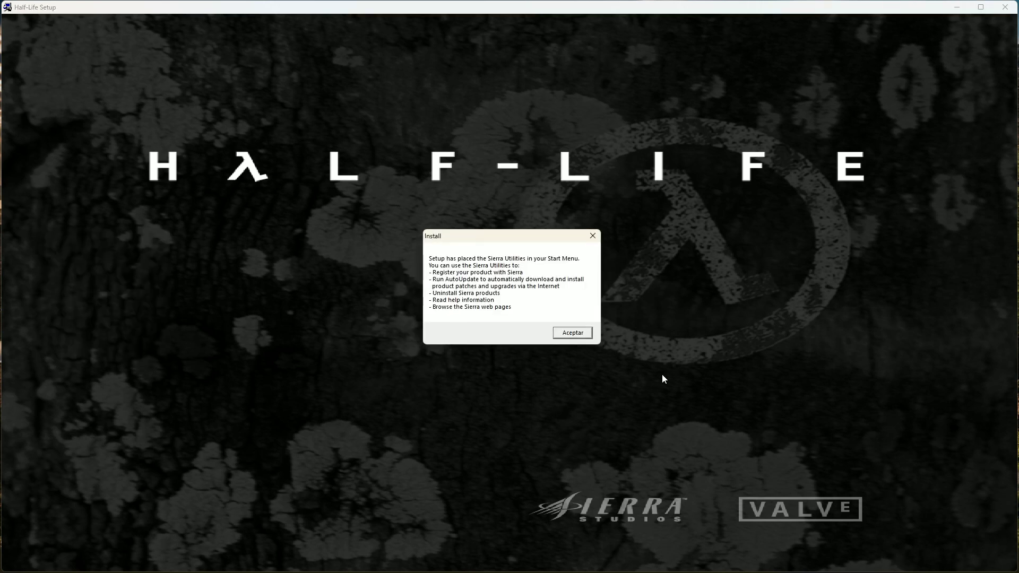
left_click(565, 334)
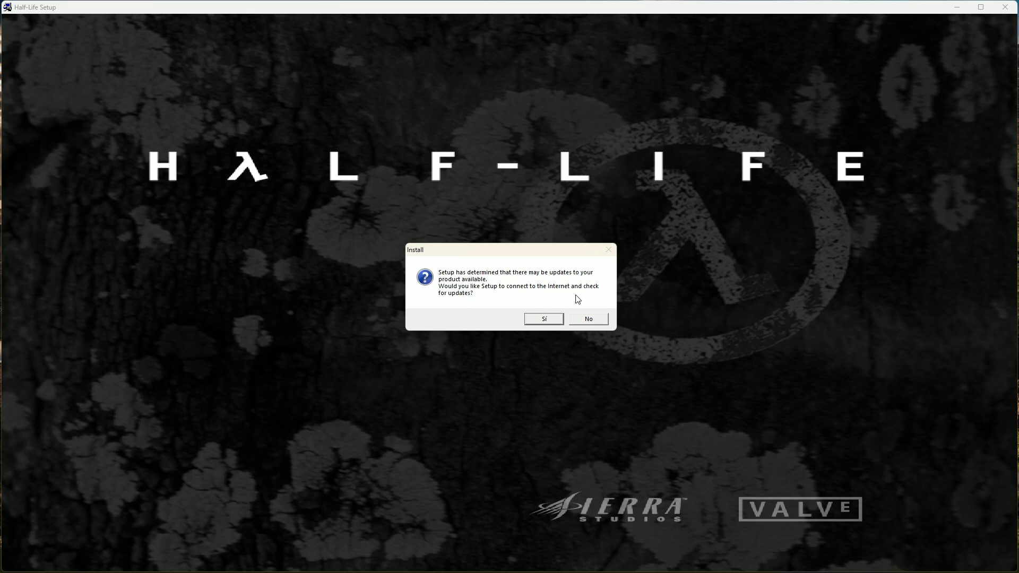
- Decline the update check, postpone product registration, skip the hardware vendor links page and finish the Half-Life setup
left_click(588, 320)
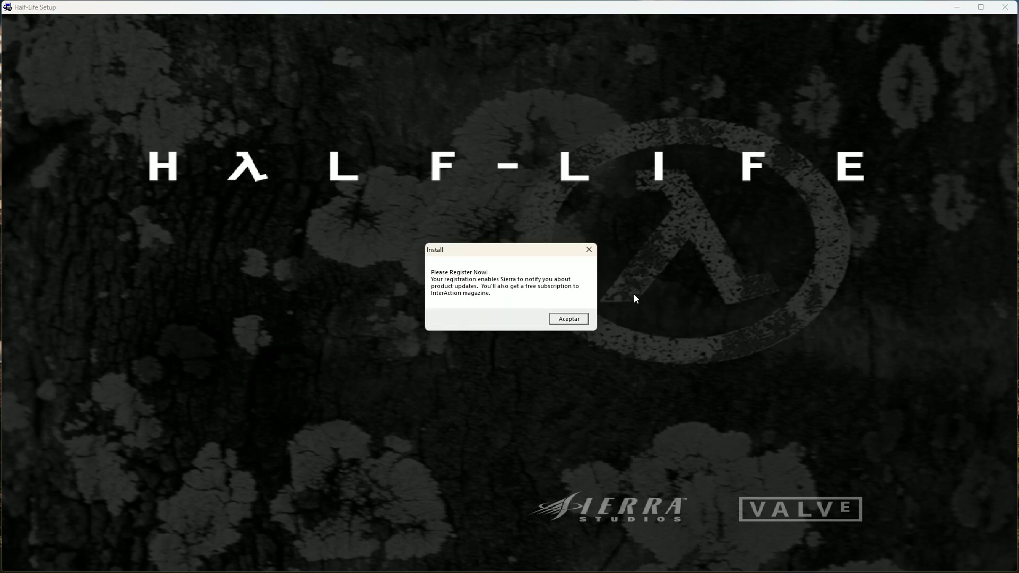
left_click(566, 321)
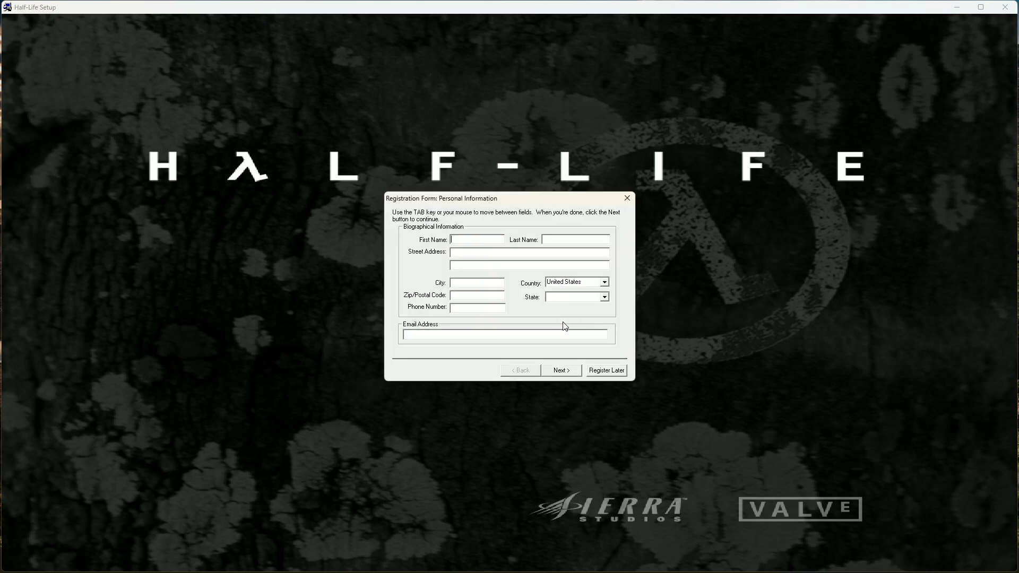
left_click(605, 370)
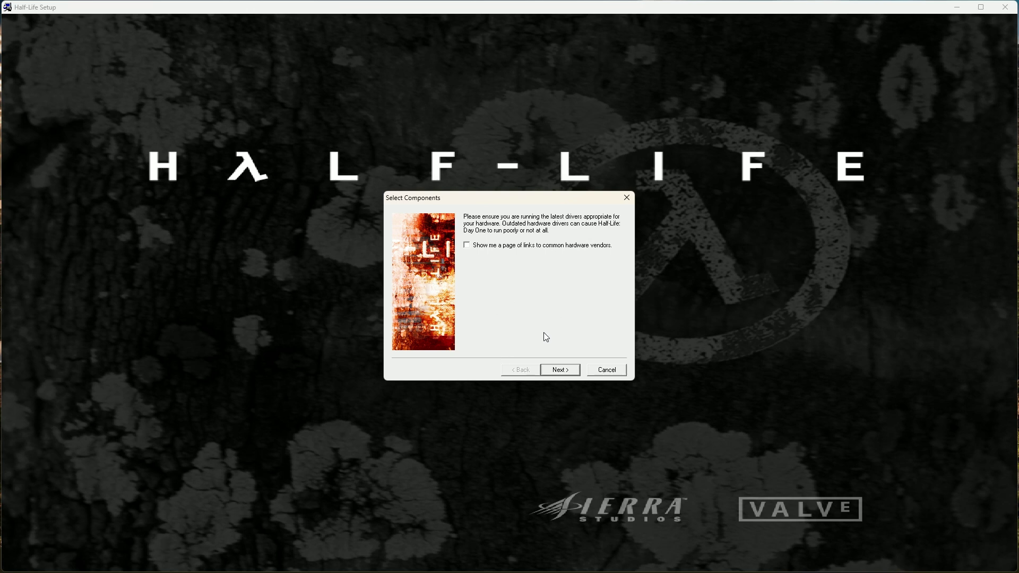
left_click(566, 370)
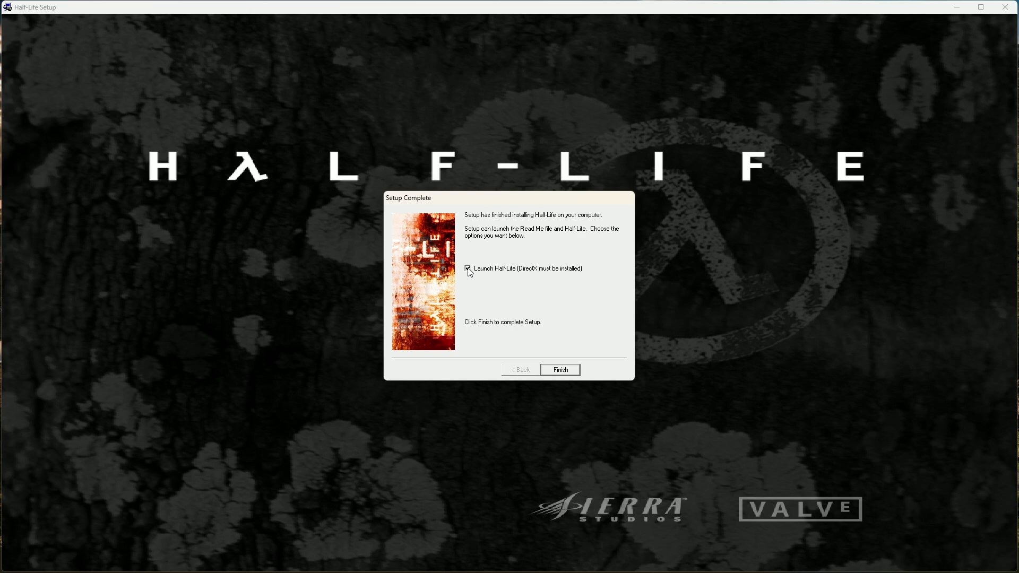
left_click(572, 369)
- Open the C:\SIERRA\Half-Life folder and try to launch the hl application, dismissing its message
left_click(534, 560)
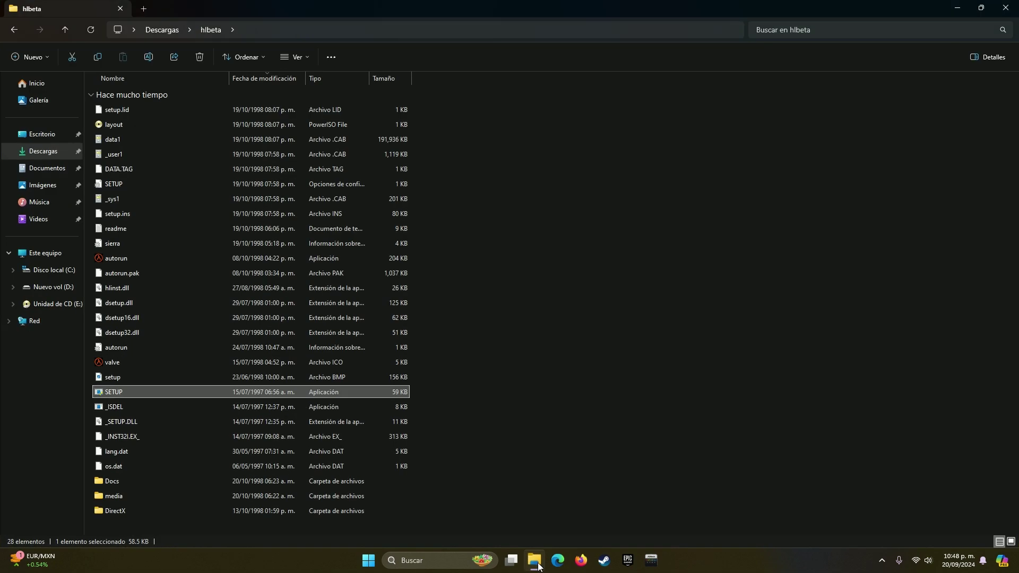
left_click(53, 255)
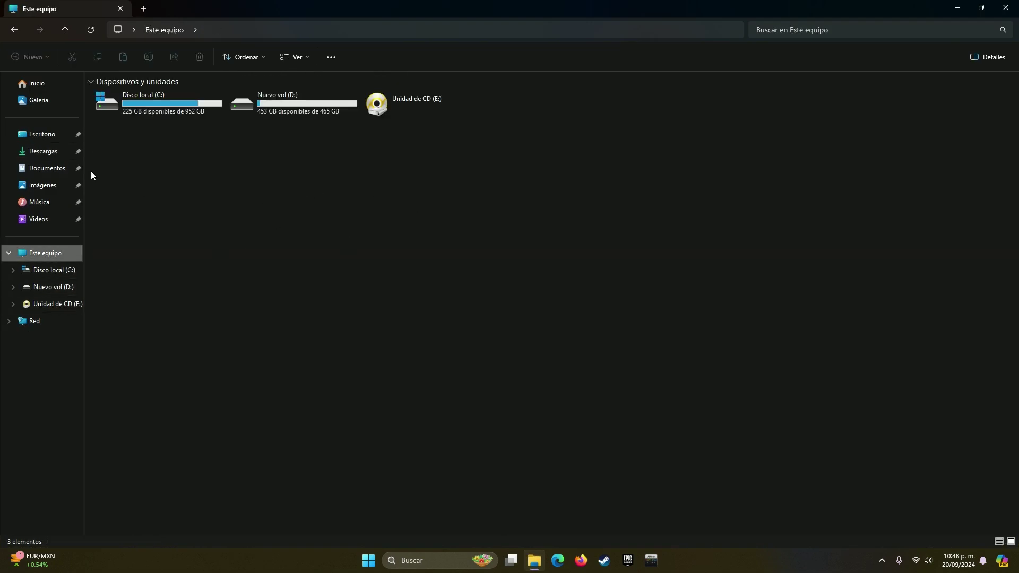
left_click(48, 153)
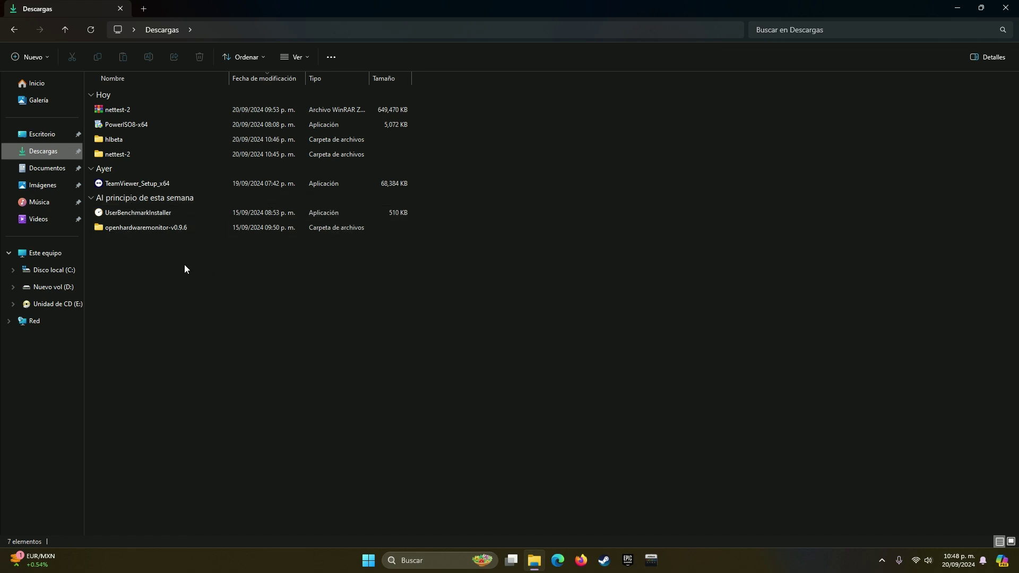
left_click(53, 269)
left_click(119, 174)
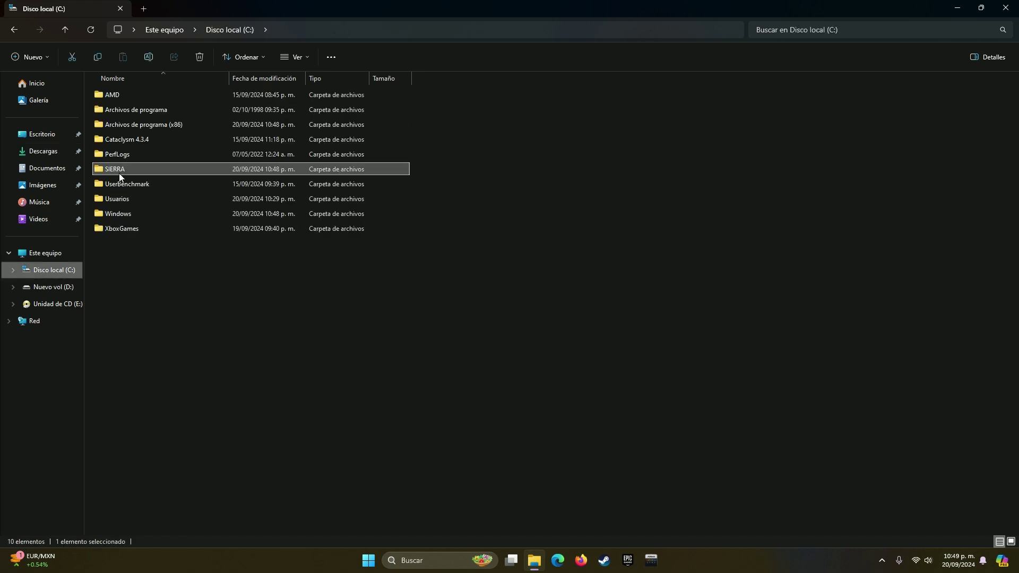
double_click(120, 173)
double_click(123, 98)
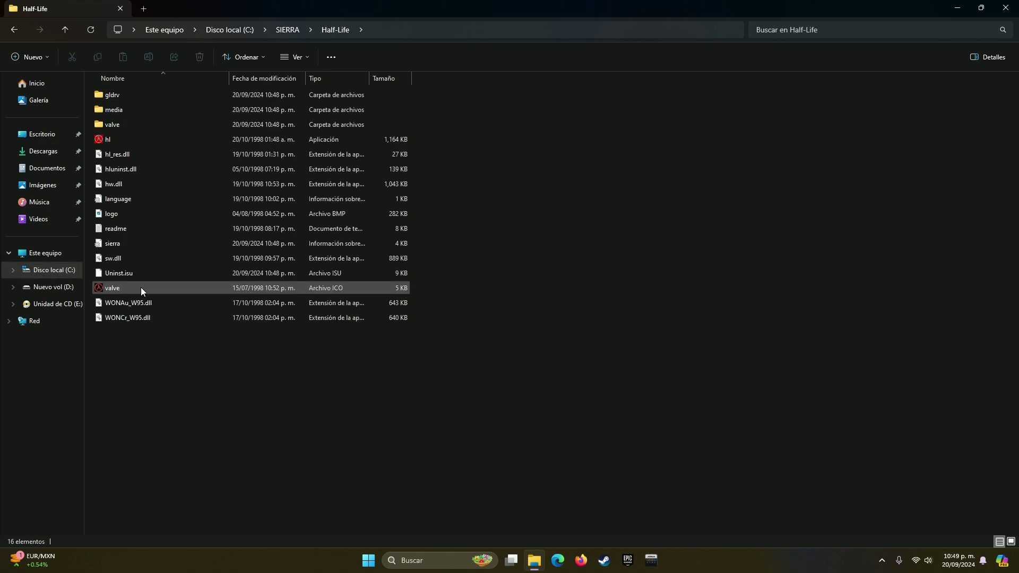
double_click(132, 141)
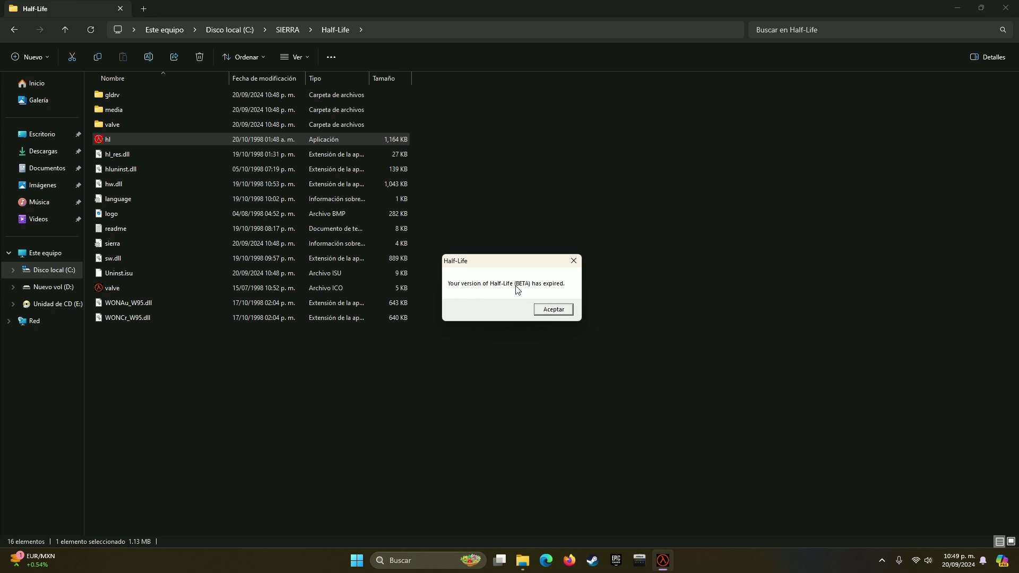
left_click(552, 310)
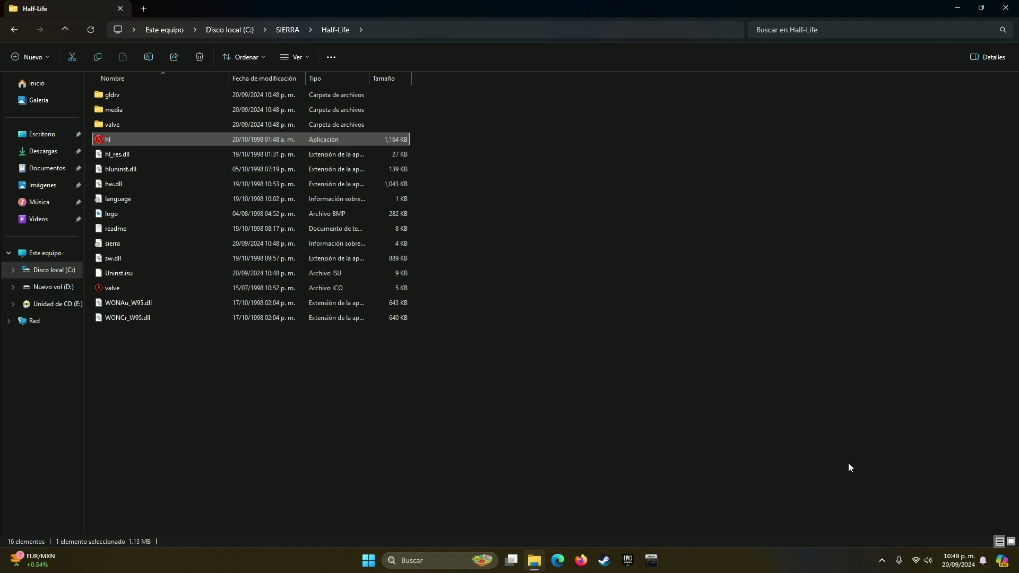
- Open the Windows date and time settings and turn off setting the time automatically
right_click(962, 564)
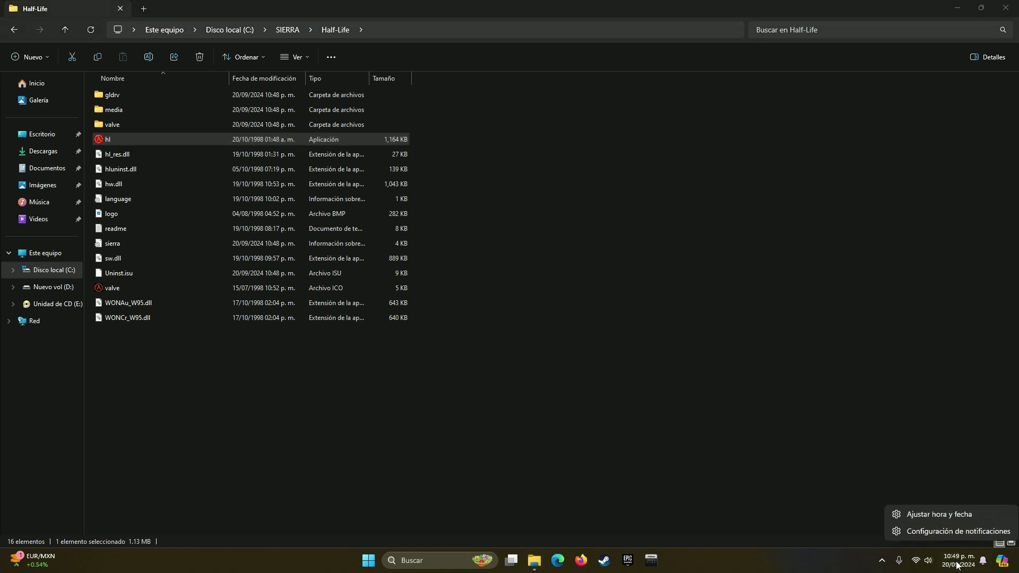
left_click(947, 517)
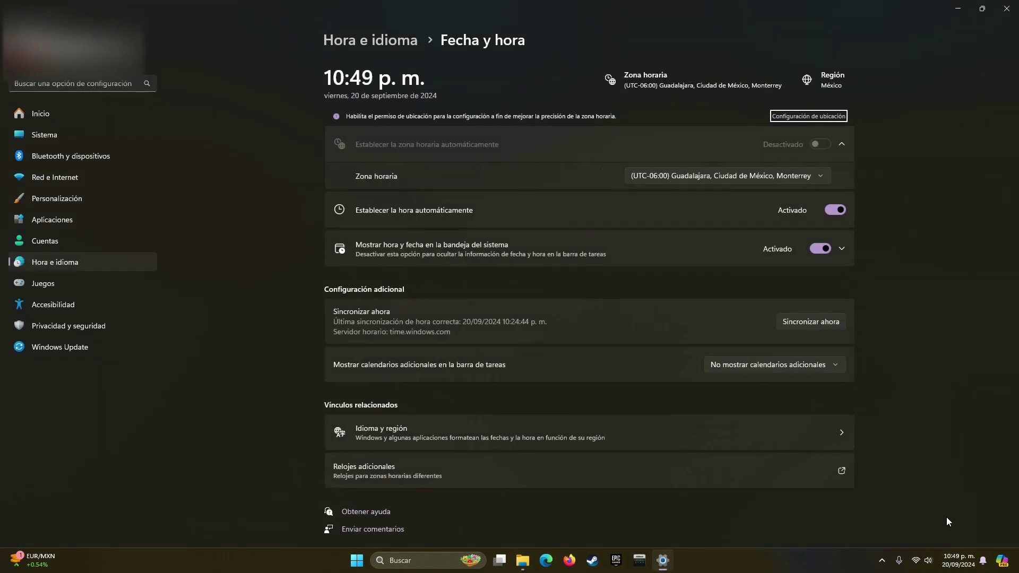
left_click(835, 210)
- Manually set the system date to 10 October 1998 and apply the change
left_click(811, 245)
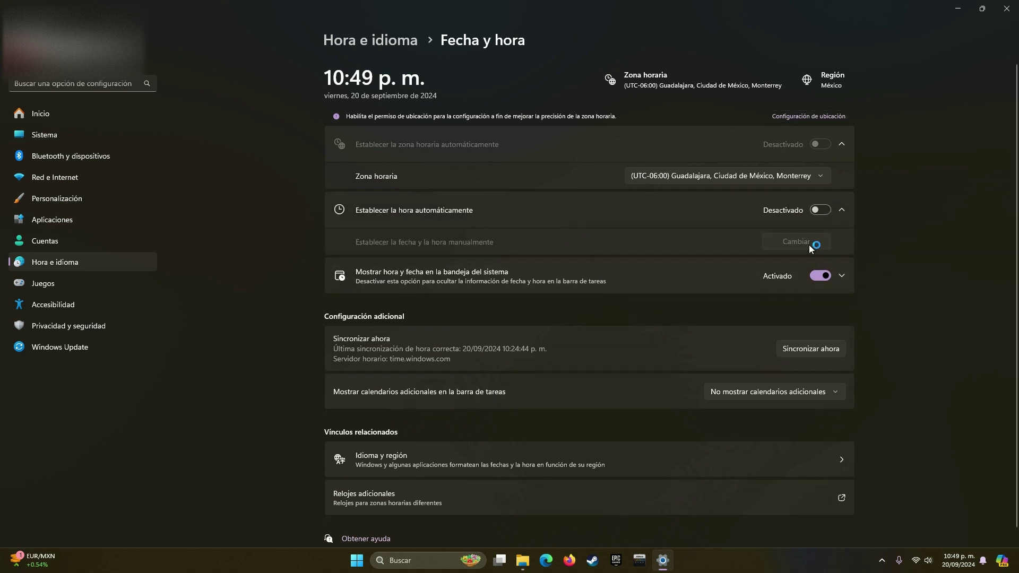
left_click(528, 249)
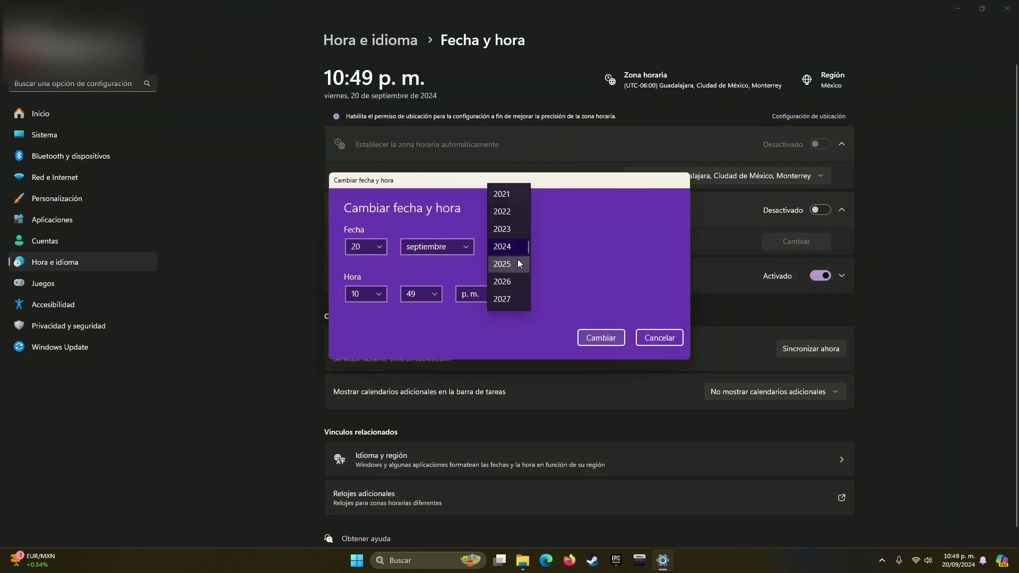
scroll(517, 260, "up", 8)
scroll(514, 265, "up", 2)
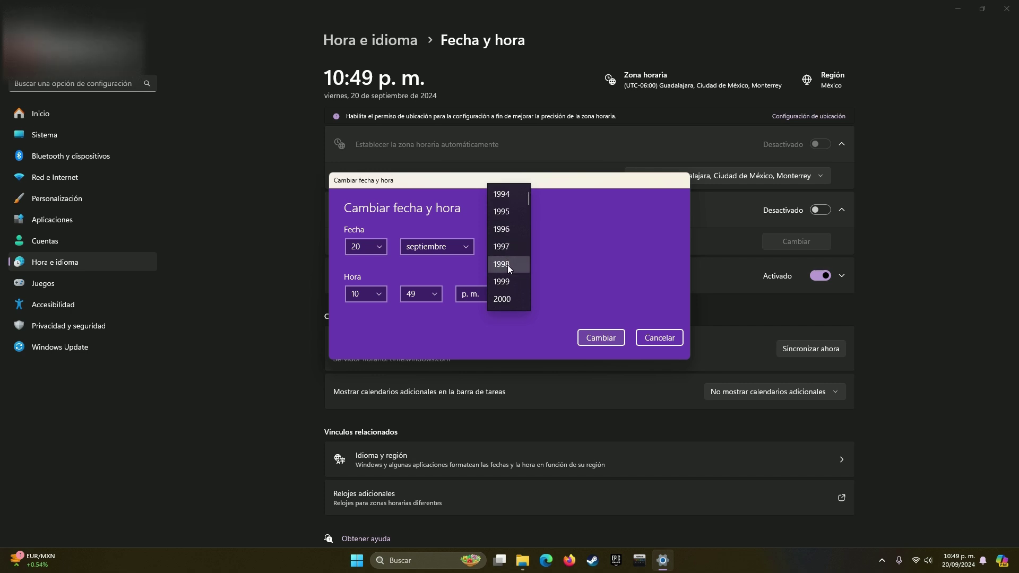
left_click(508, 265)
left_click(457, 251)
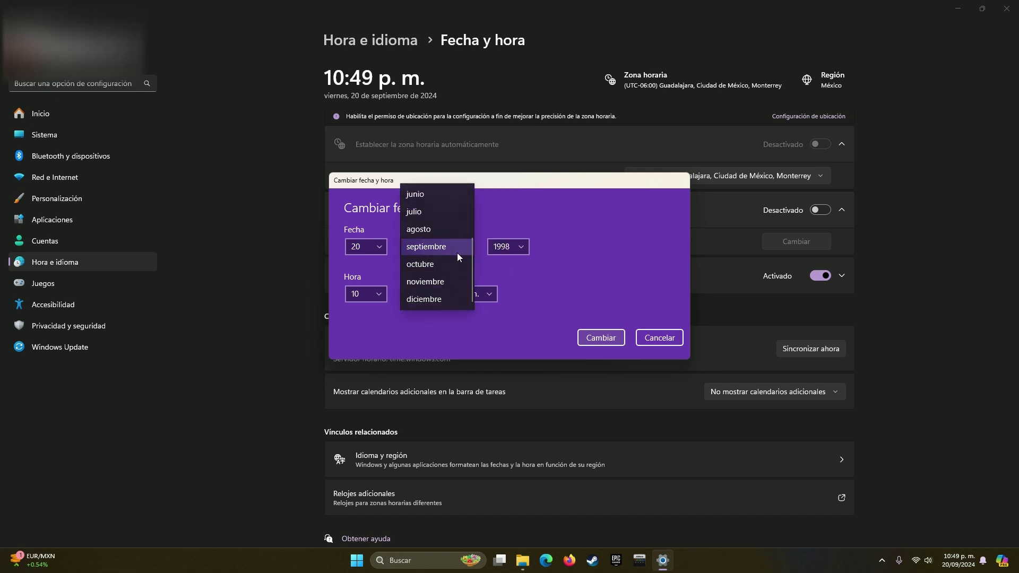
left_click(438, 263)
left_click(380, 247)
scroll(365, 274, "up", 4)
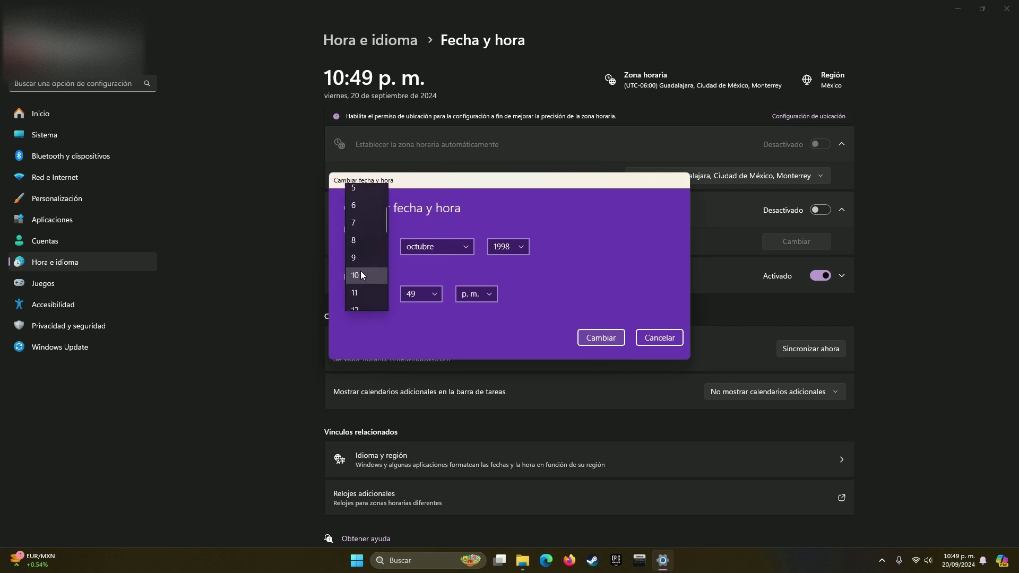
left_click(367, 275)
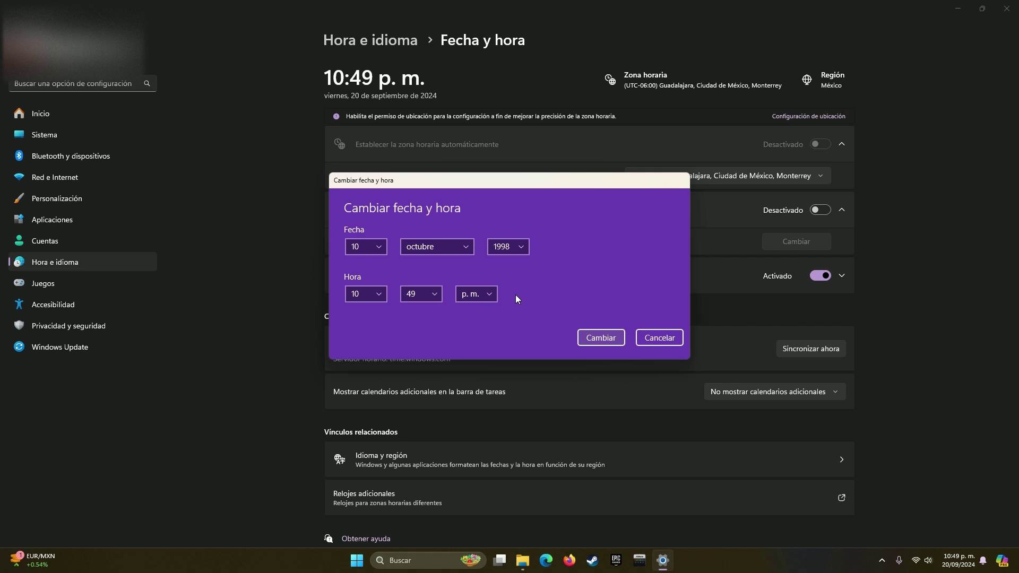
left_click(601, 336)
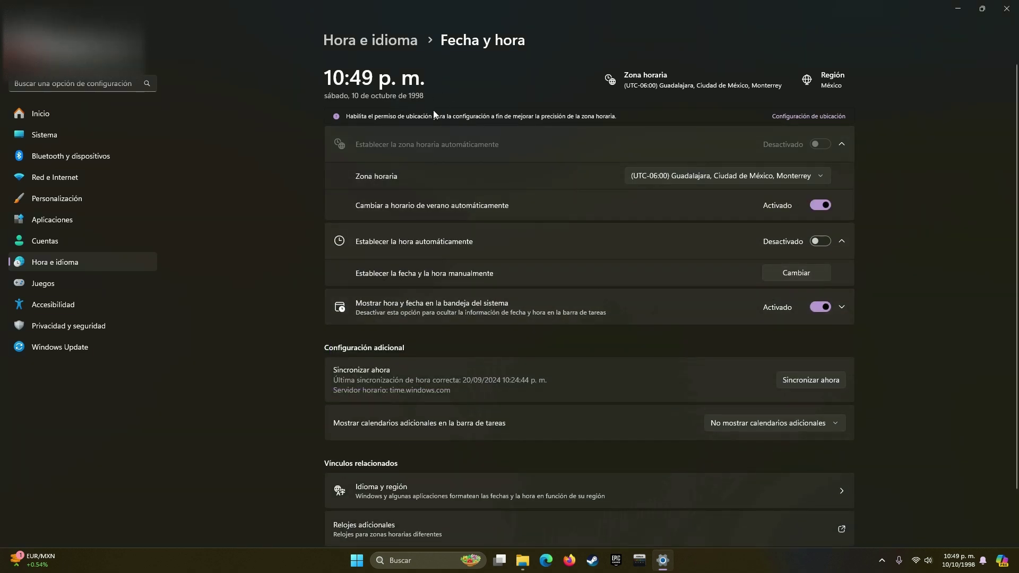
- Minimize the settings window and try to launch hl from the Half-Life folder, acknowledging the prompt
left_click(960, 9)
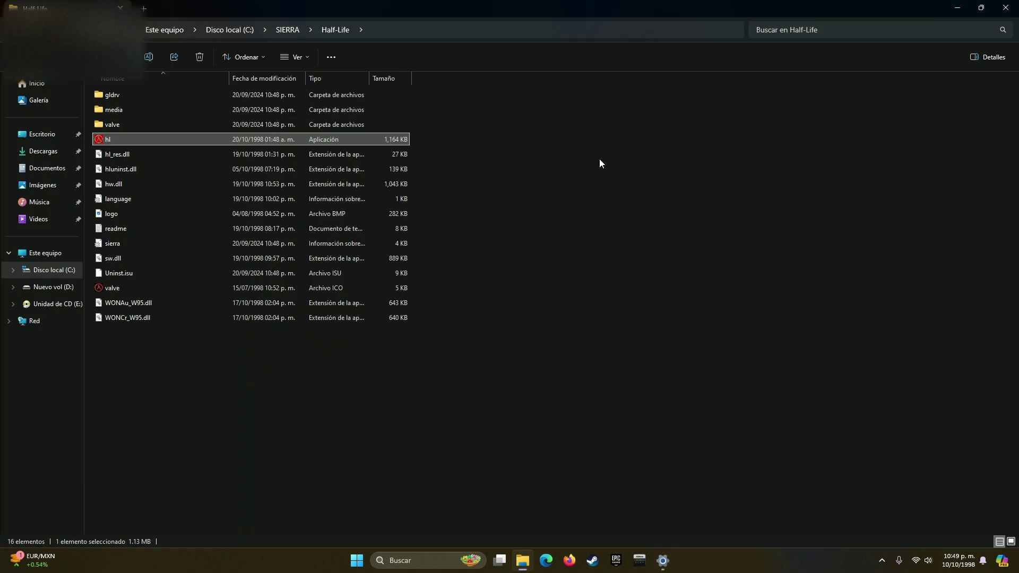
double_click(151, 141)
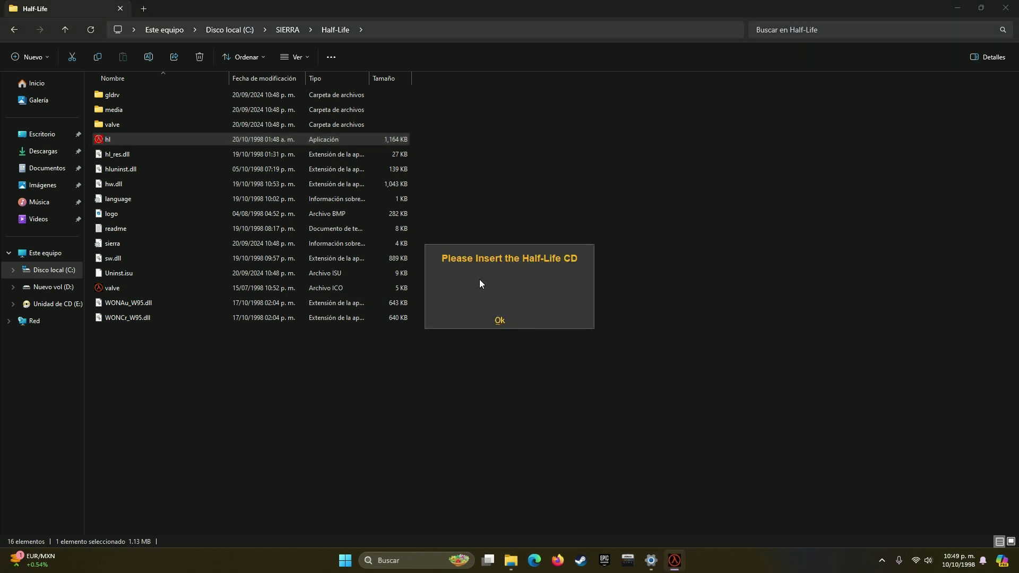
left_click(511, 324)
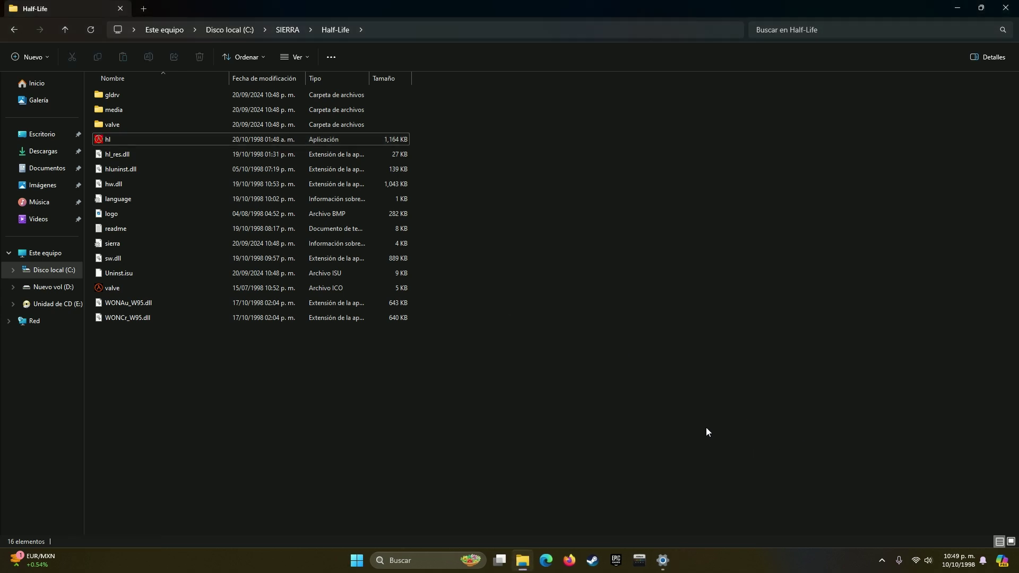
- Use PowerISO to mount the larger NETTEST2 image from the nettest-2 folder in virtual drive E:
left_click(882, 562)
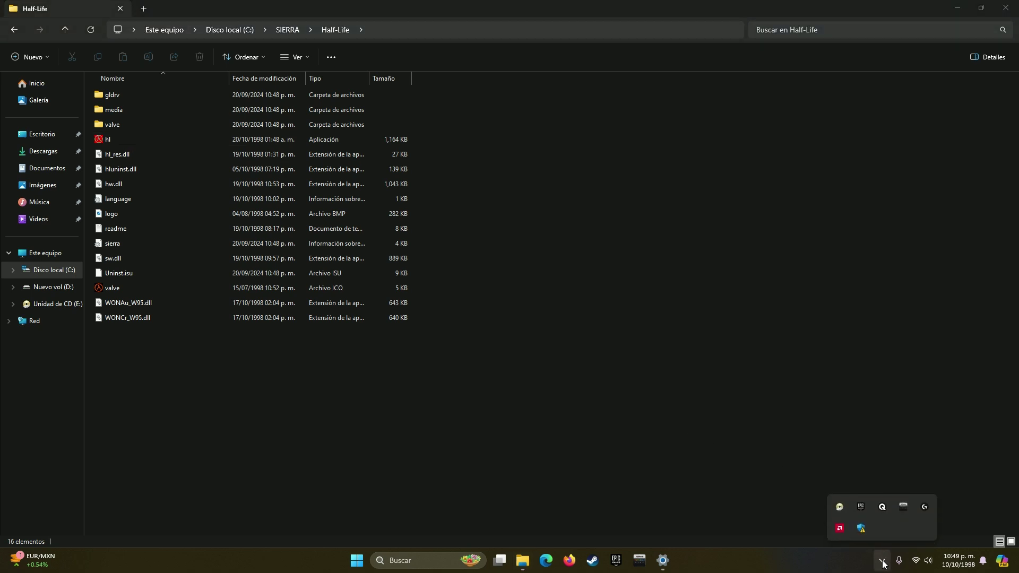
right_click(838, 508)
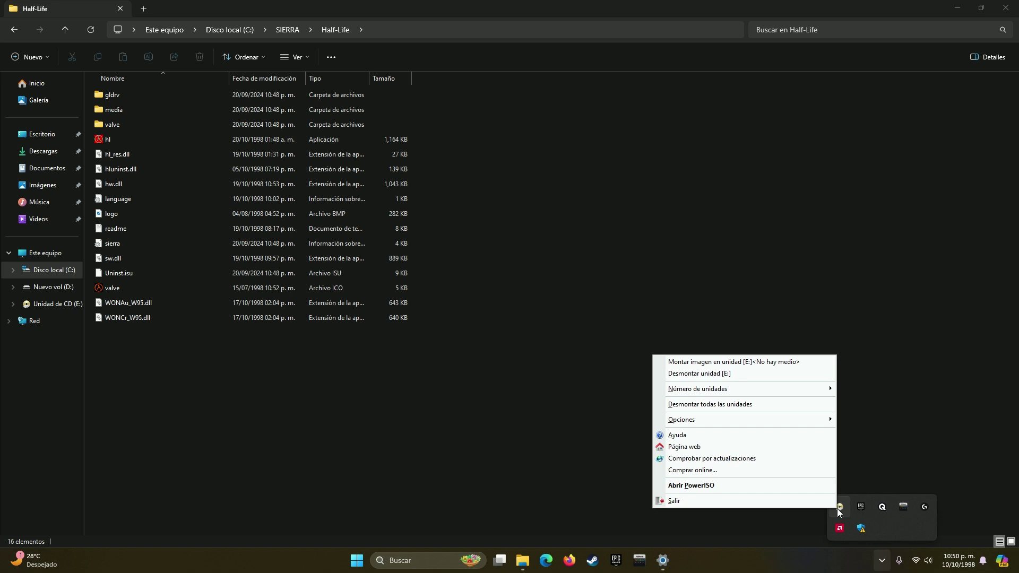
mouse_move(743, 388)
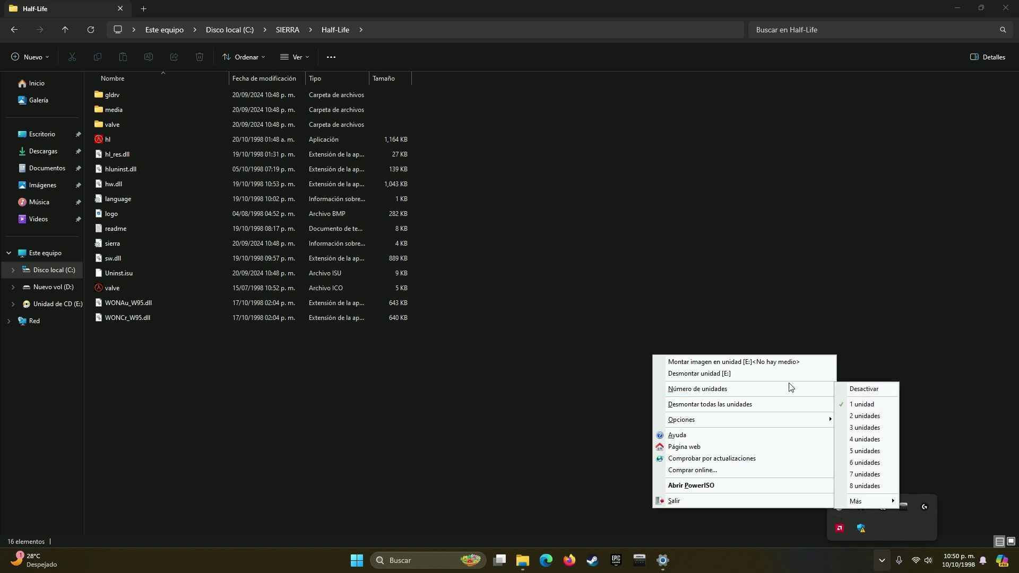
left_click(730, 363)
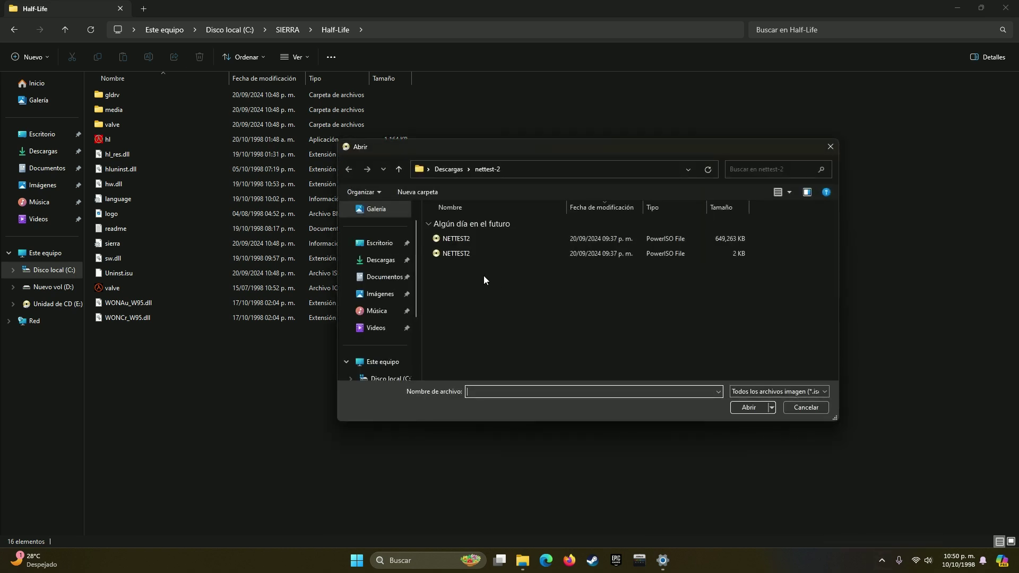
double_click(608, 241)
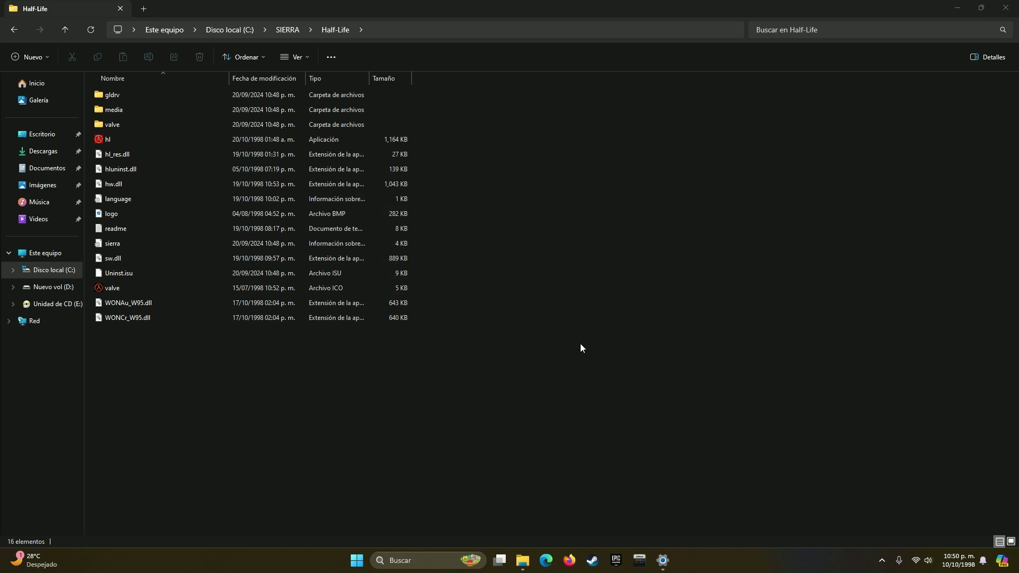
- Check the mounted disc under Este equipo, then return to the Half-Life folder and launch hl
left_click(63, 252)
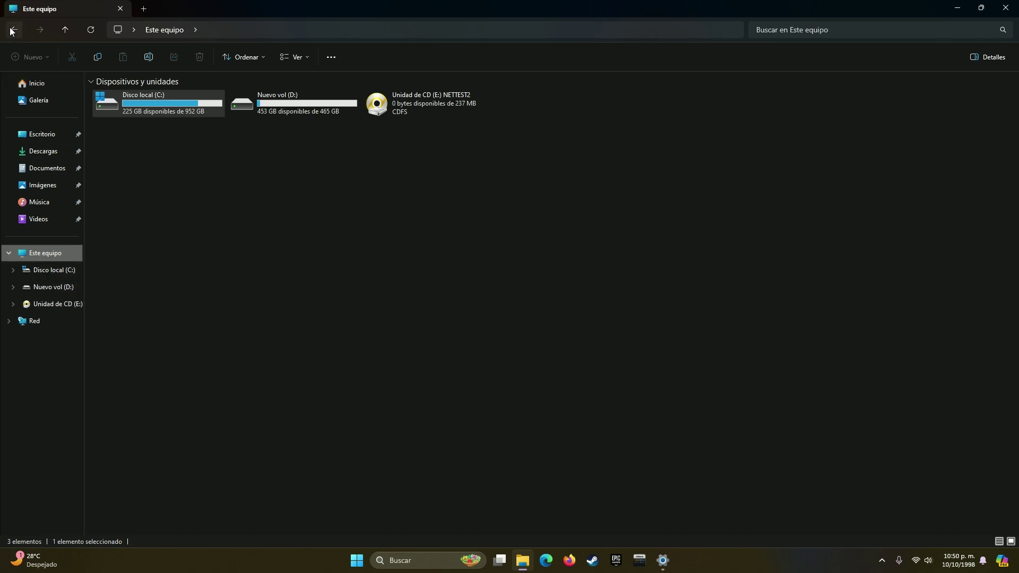
key("alt+Left")
double_click(123, 139)
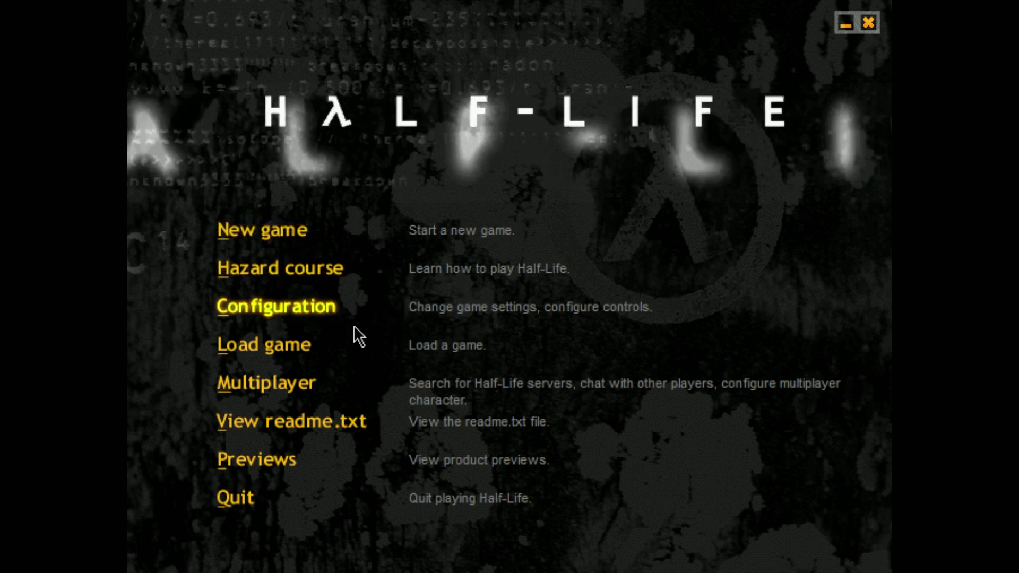
- View the multiplayer LAN game screen and return to the main menu
left_click(298, 391)
left_click(253, 296)
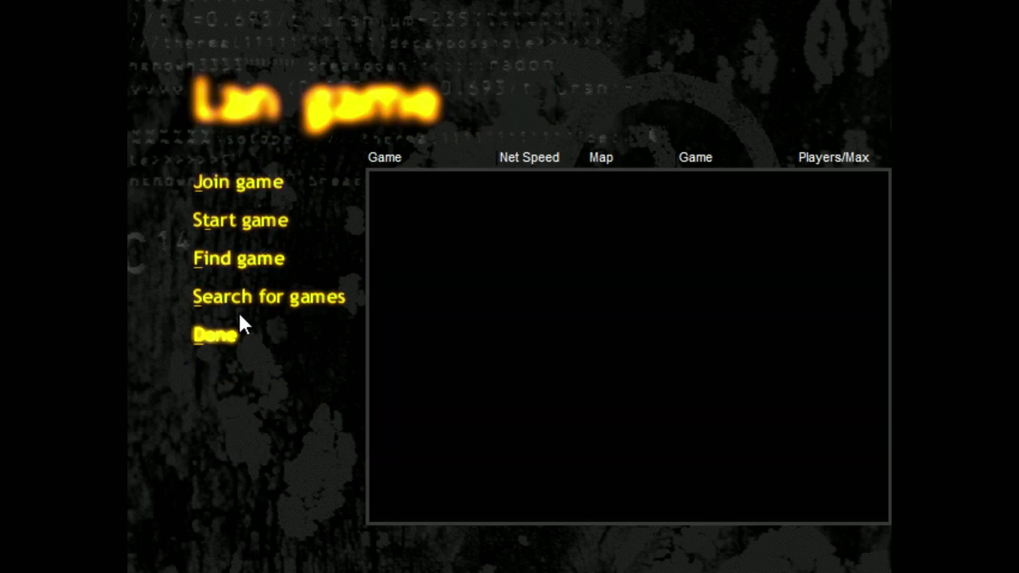
left_click(234, 331)
left_click(245, 380)
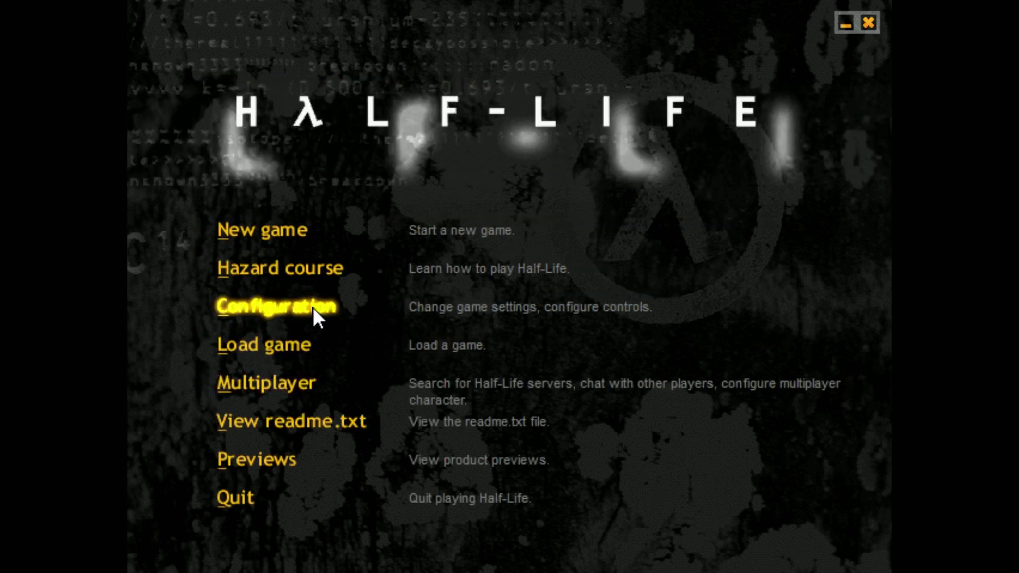
- Open the video modes in the game configuration and select OpenGL with a 1024 x 768 display mode
left_click(279, 304)
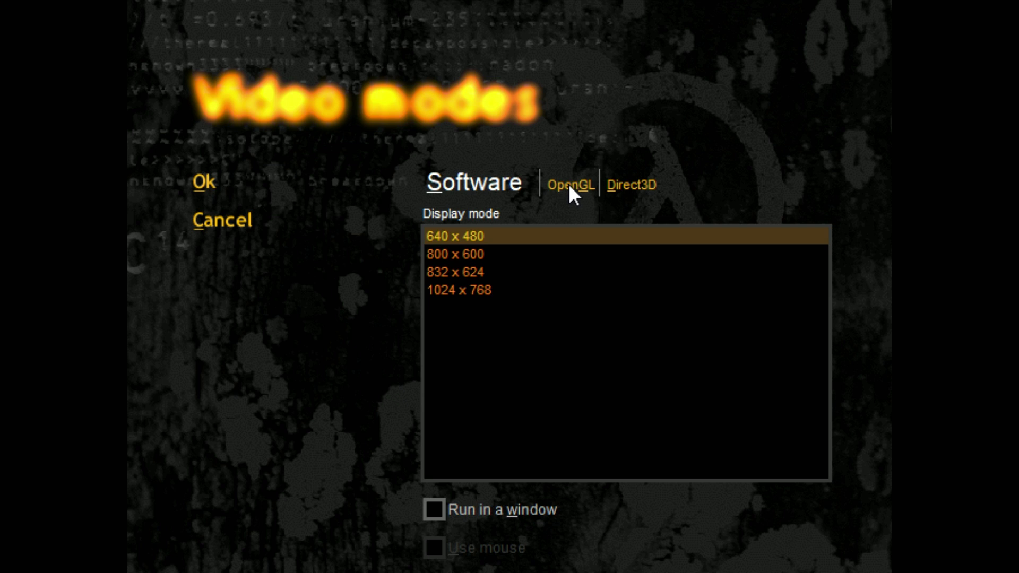
left_click(569, 184)
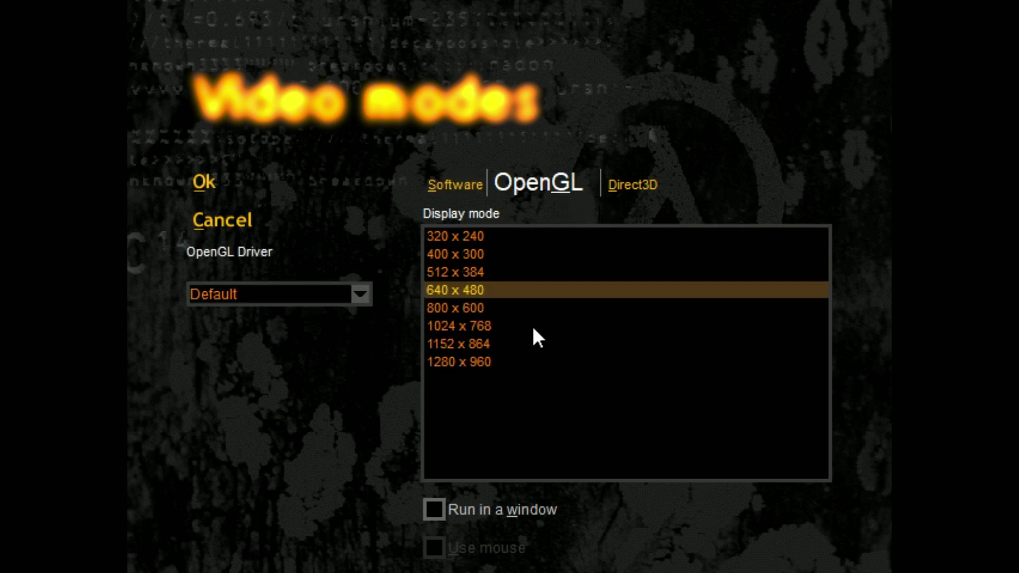
left_click(434, 326)
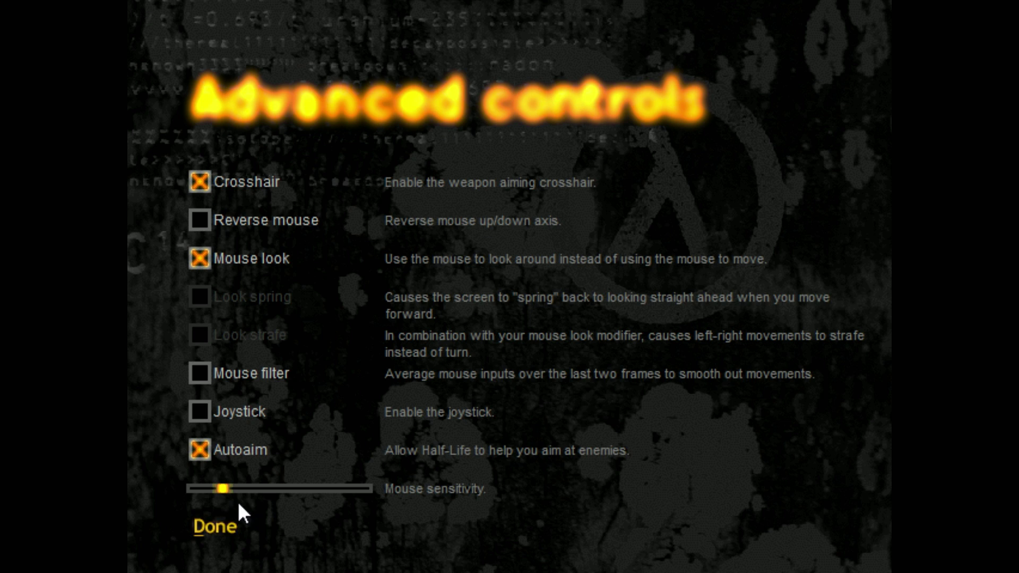
- Leave the advanced controls and confirm the OpenGL 1024 x 768 video mode, returning to the main menu
left_click(228, 527)
left_click(221, 249)
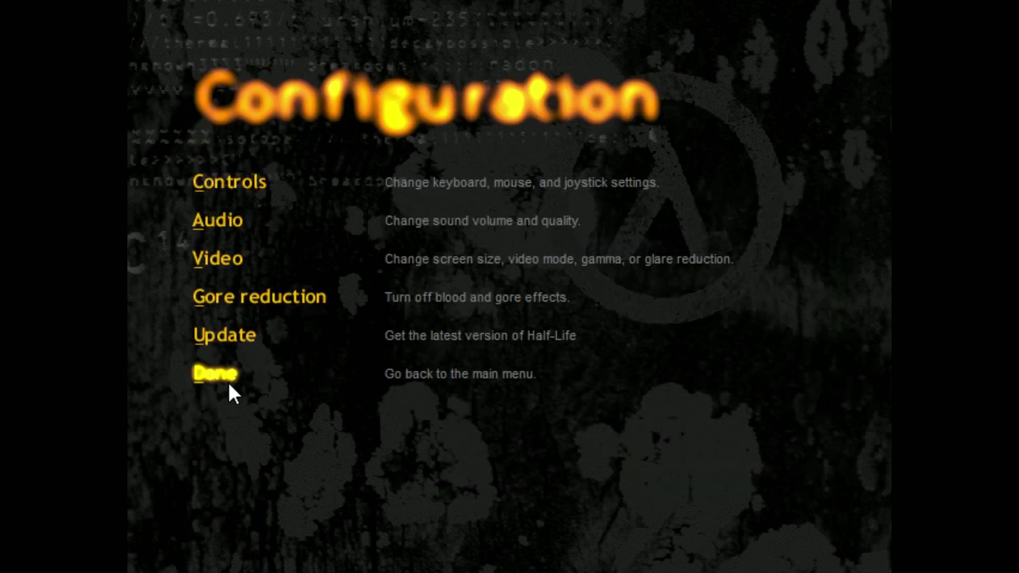
left_click(238, 265)
left_click(256, 224)
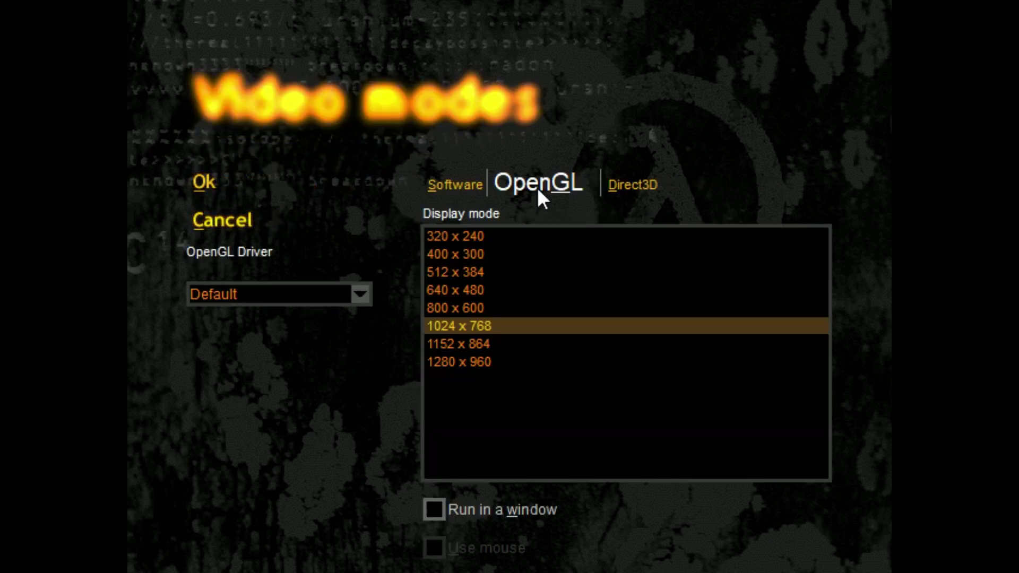
left_click(219, 189)
left_click(225, 260)
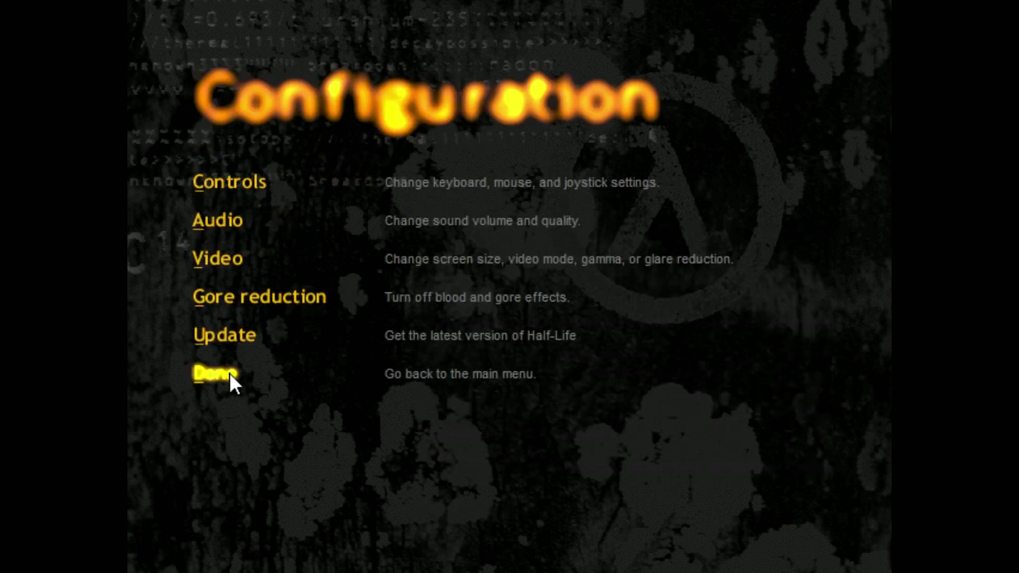
left_click(229, 373)
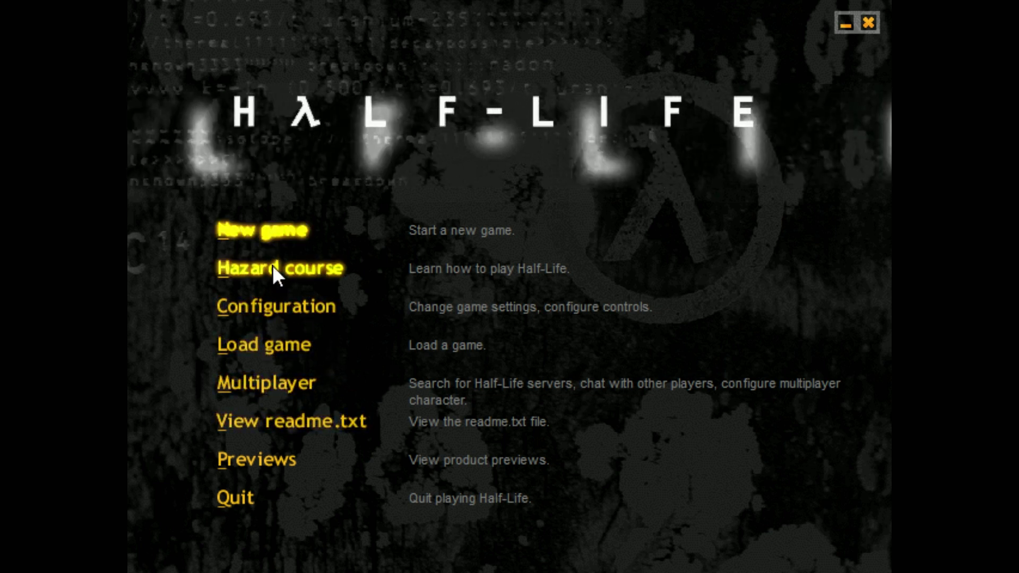
- Start a new game and load the map c1a0 through the developer console
left_click(266, 230)
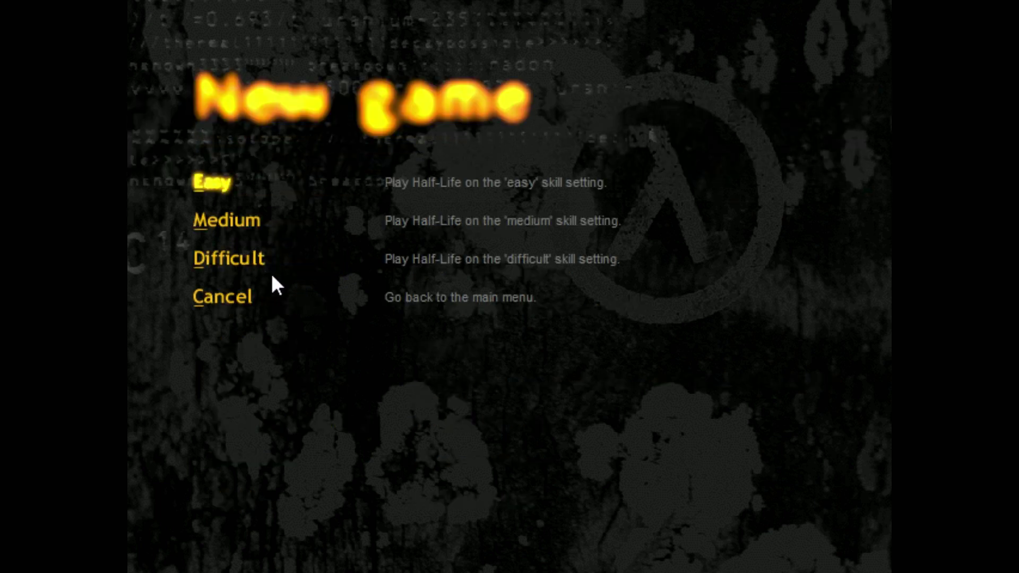
left_click(239, 248)
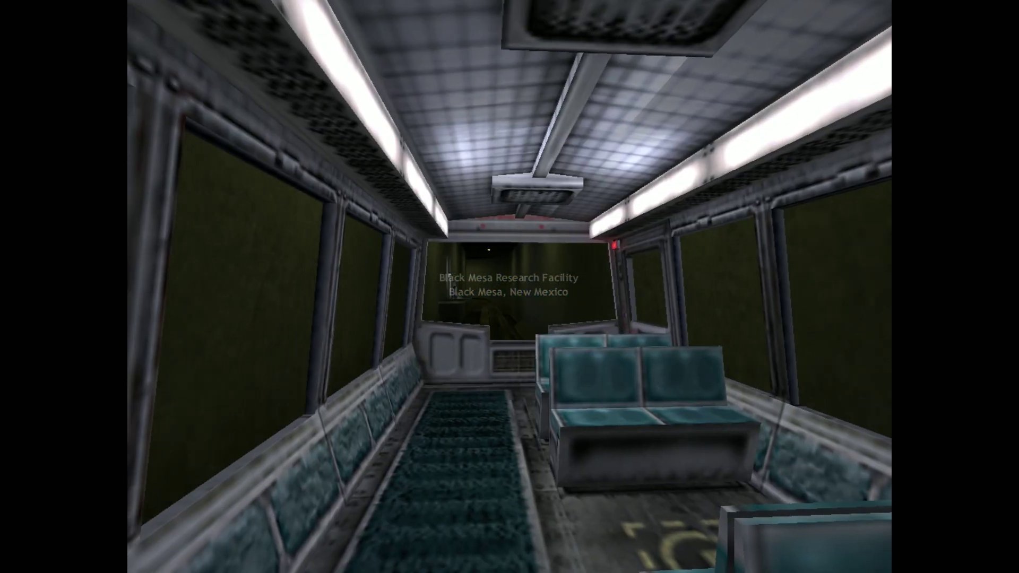
key("grave")
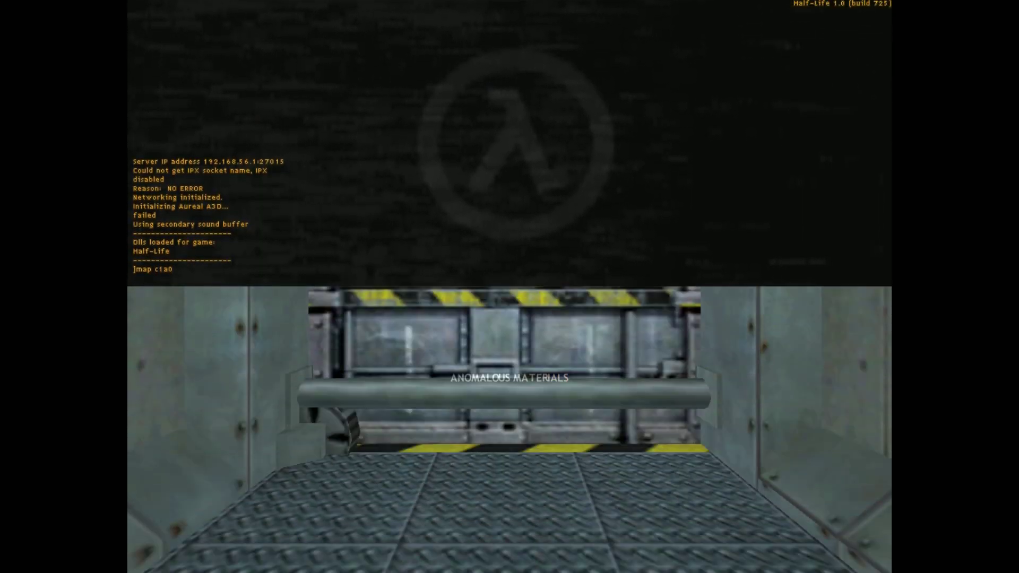
key("grave")
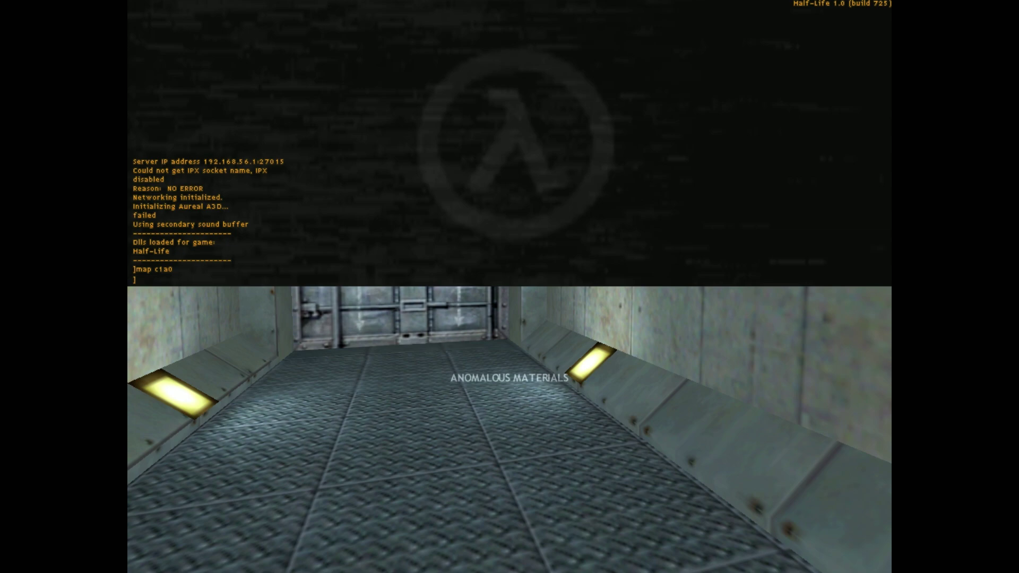
key("grave")
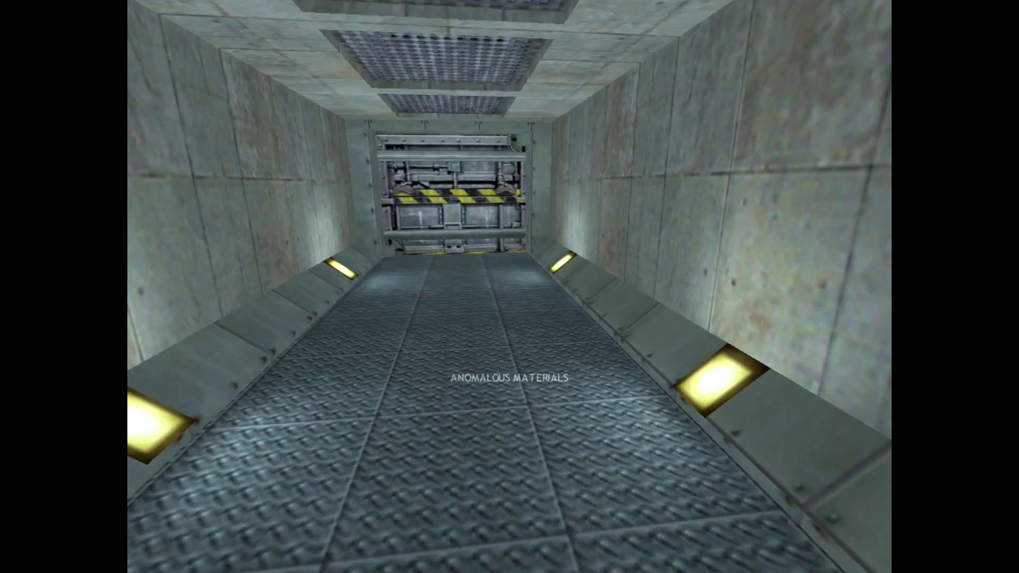
- Check sv_cheats in the console, set it to 1, and reload the map c1a0
key("grave")
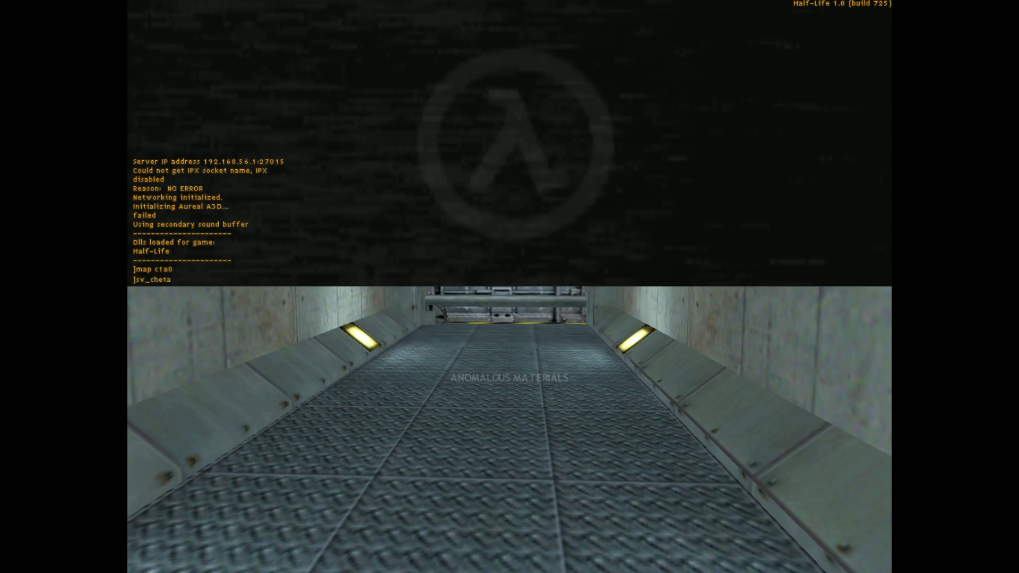
key("Return")
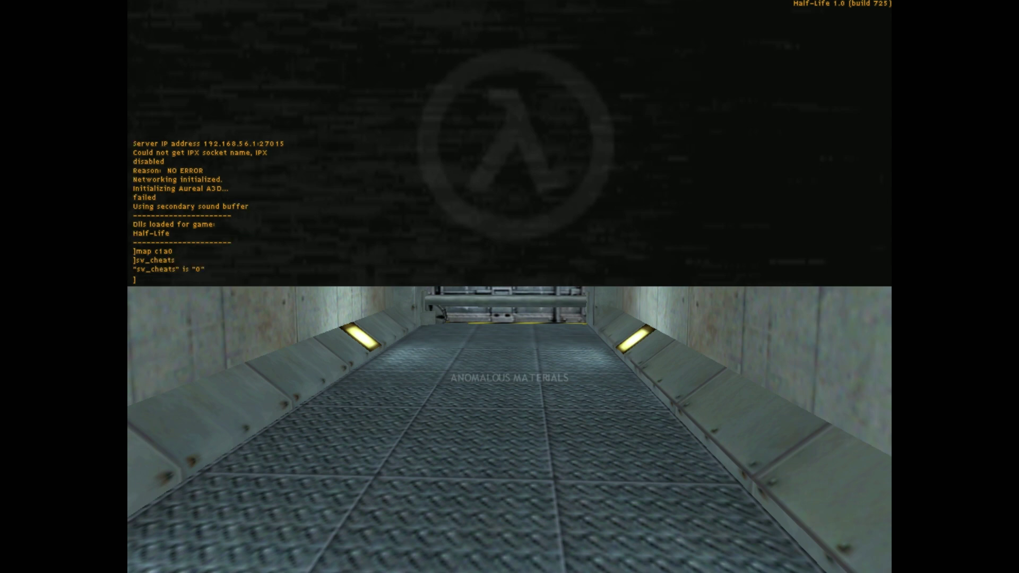
key("Return")
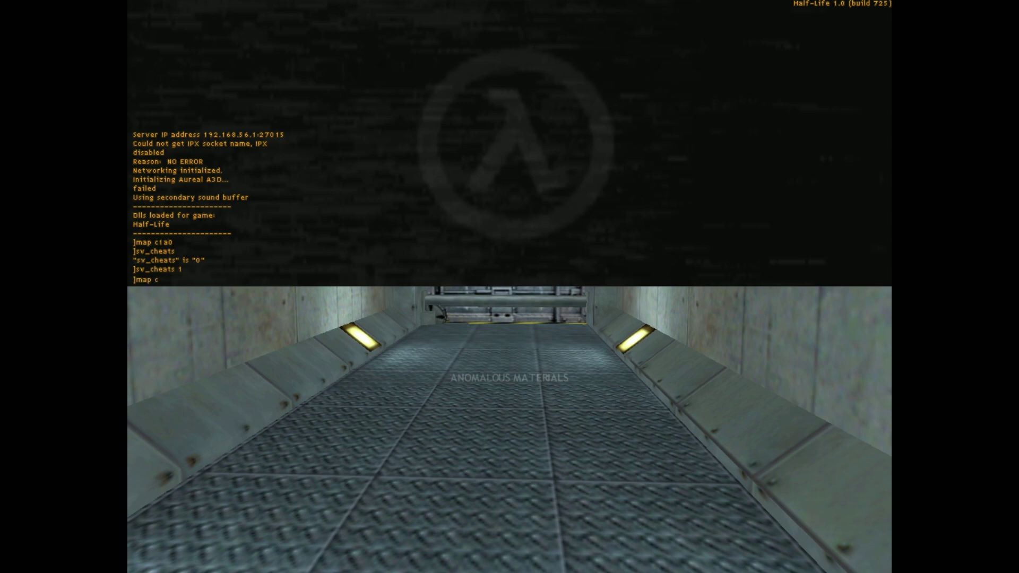
type("map c1a")
key("Return")
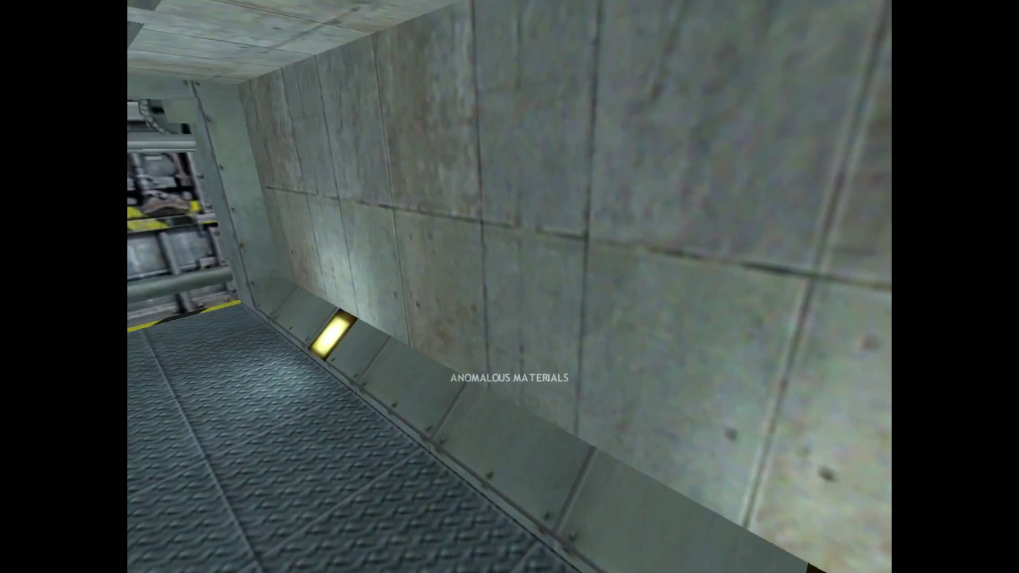
key("grave")
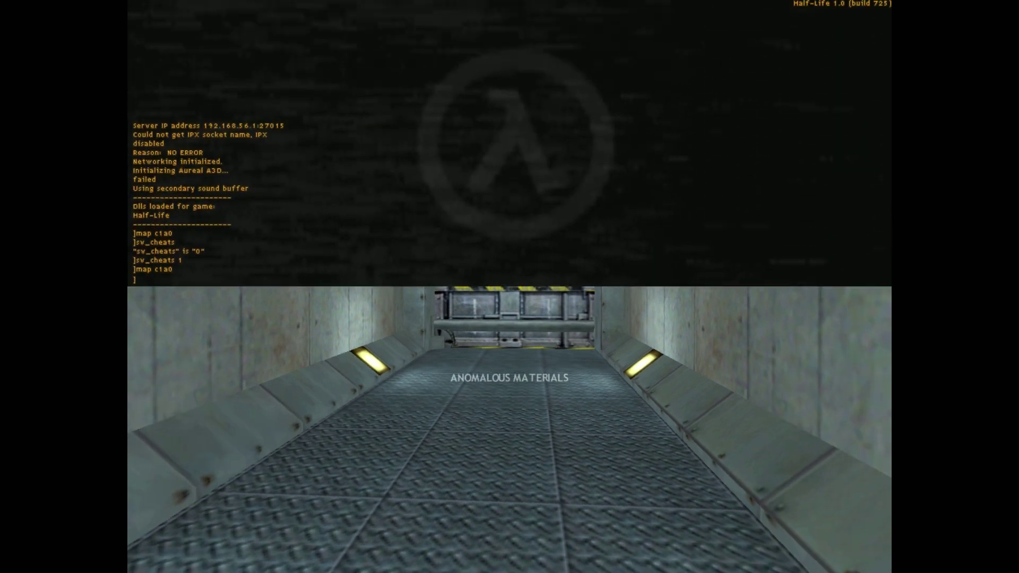